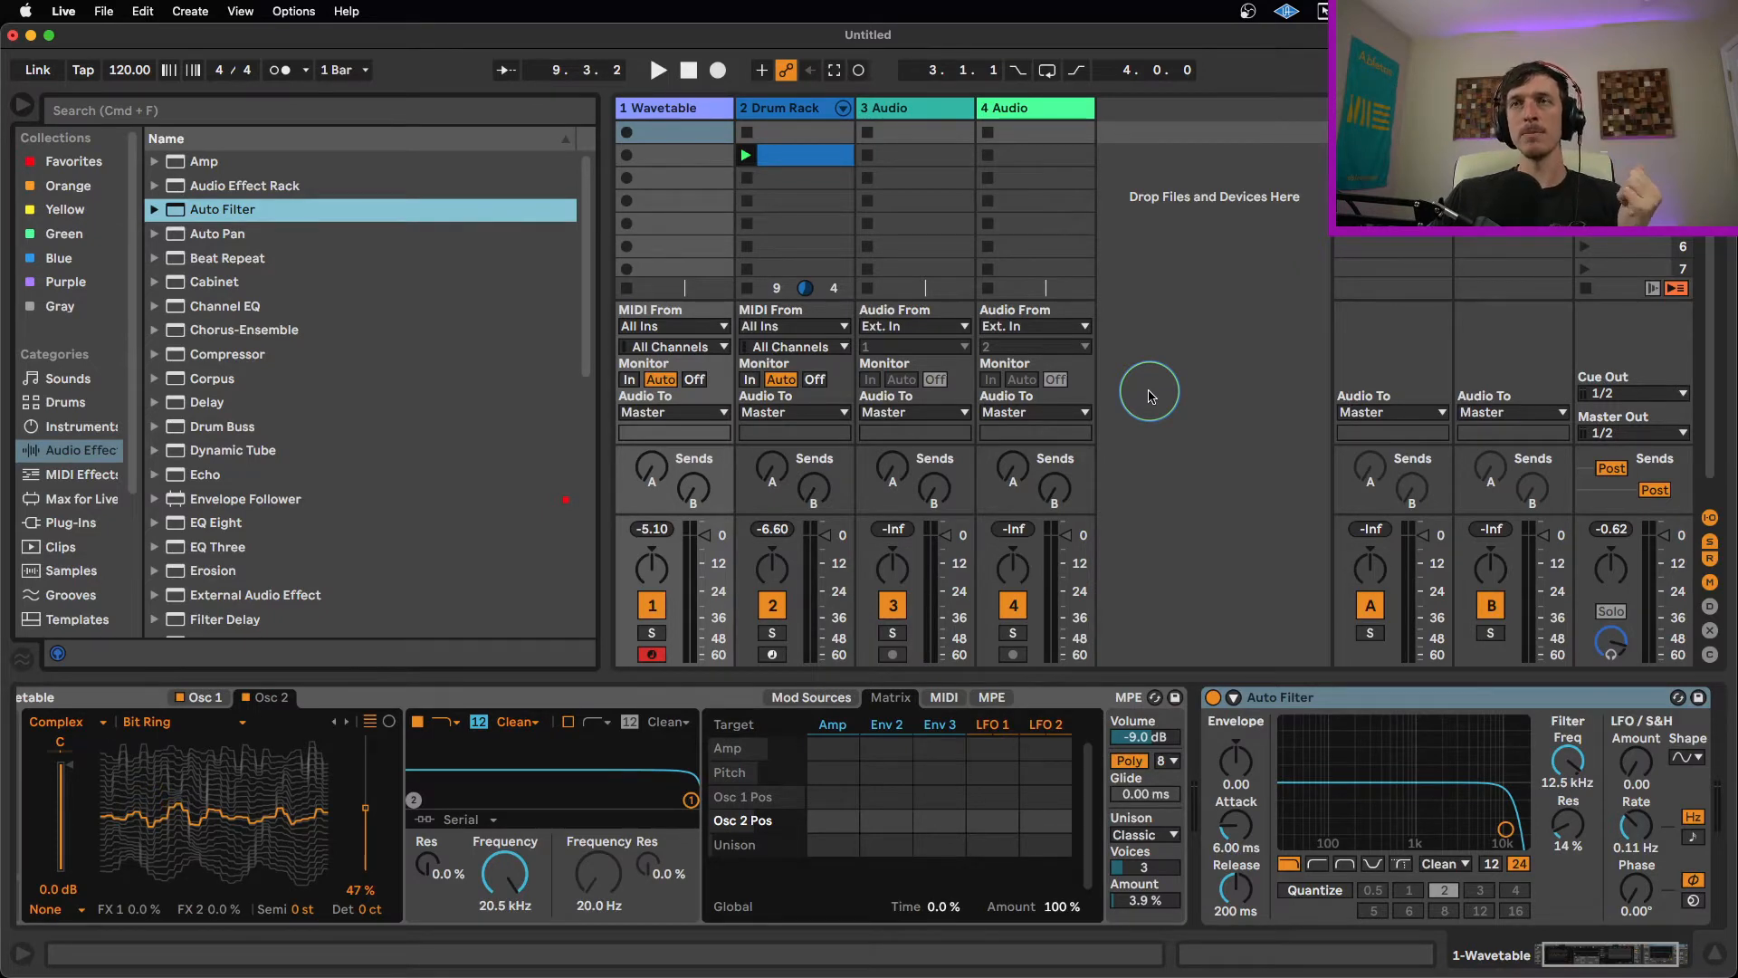
# Expand the Auto Filter's sidechain section and enable Sidechain with 2-Drum Rack, Post FX, as the audio source.
pyautogui.click(1307, 705)
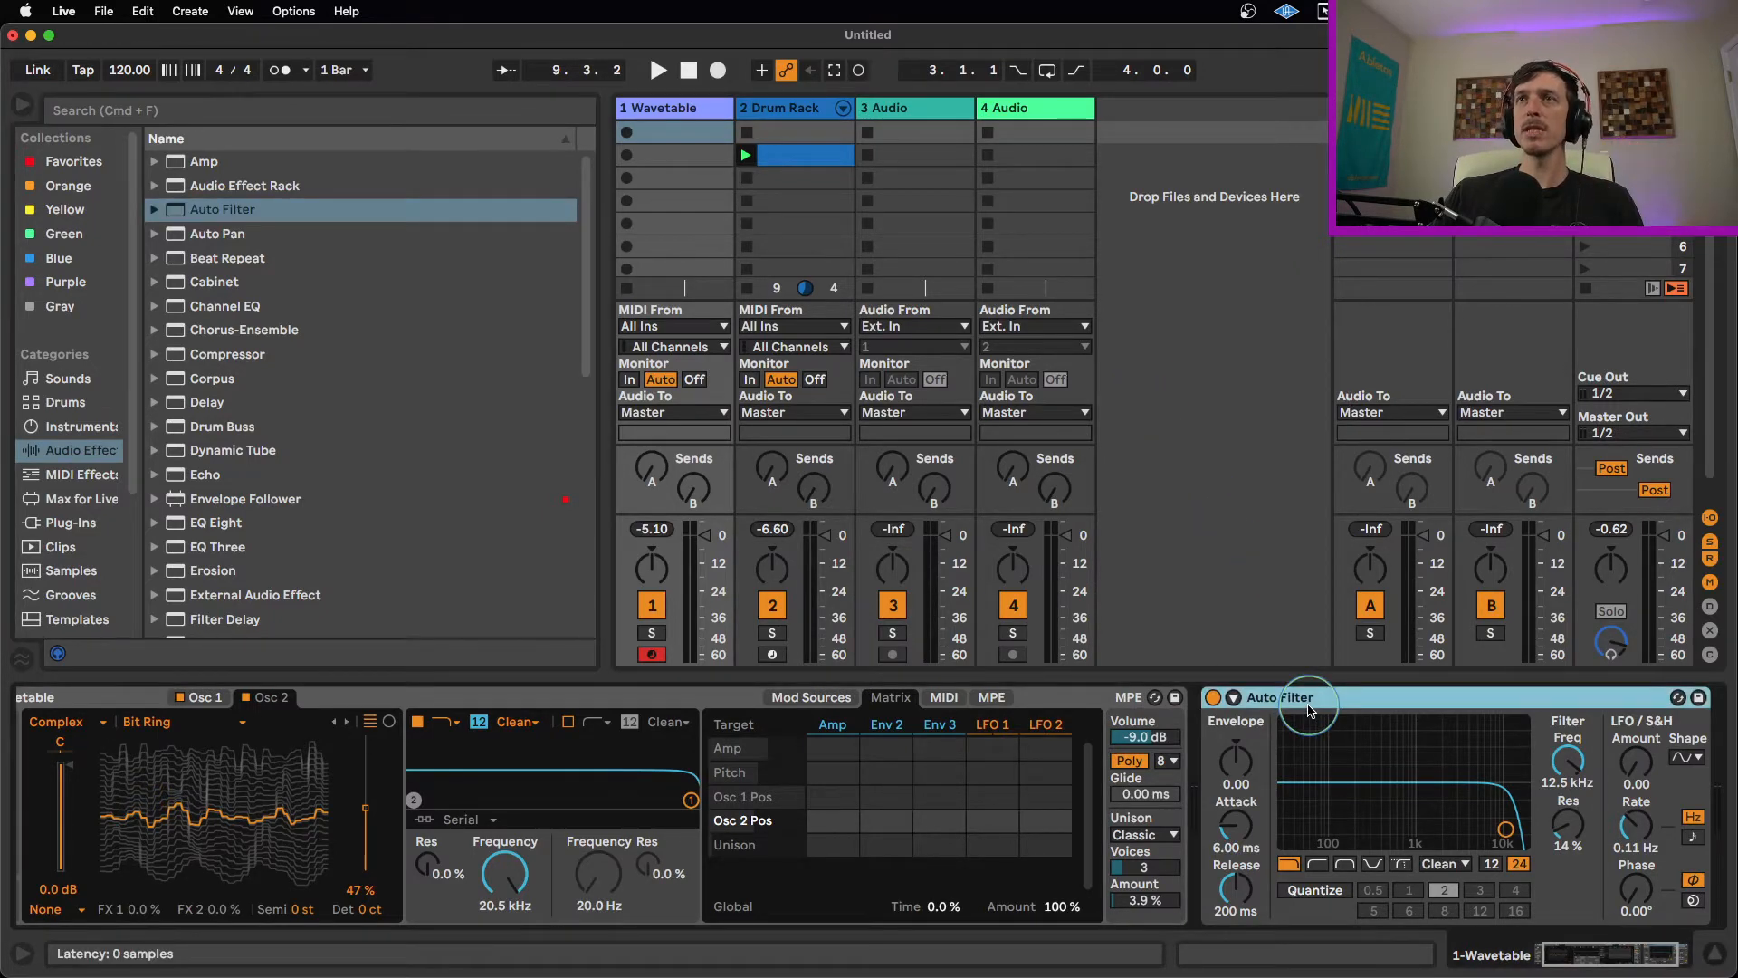
pyautogui.hscroll(3, 1303, 769)
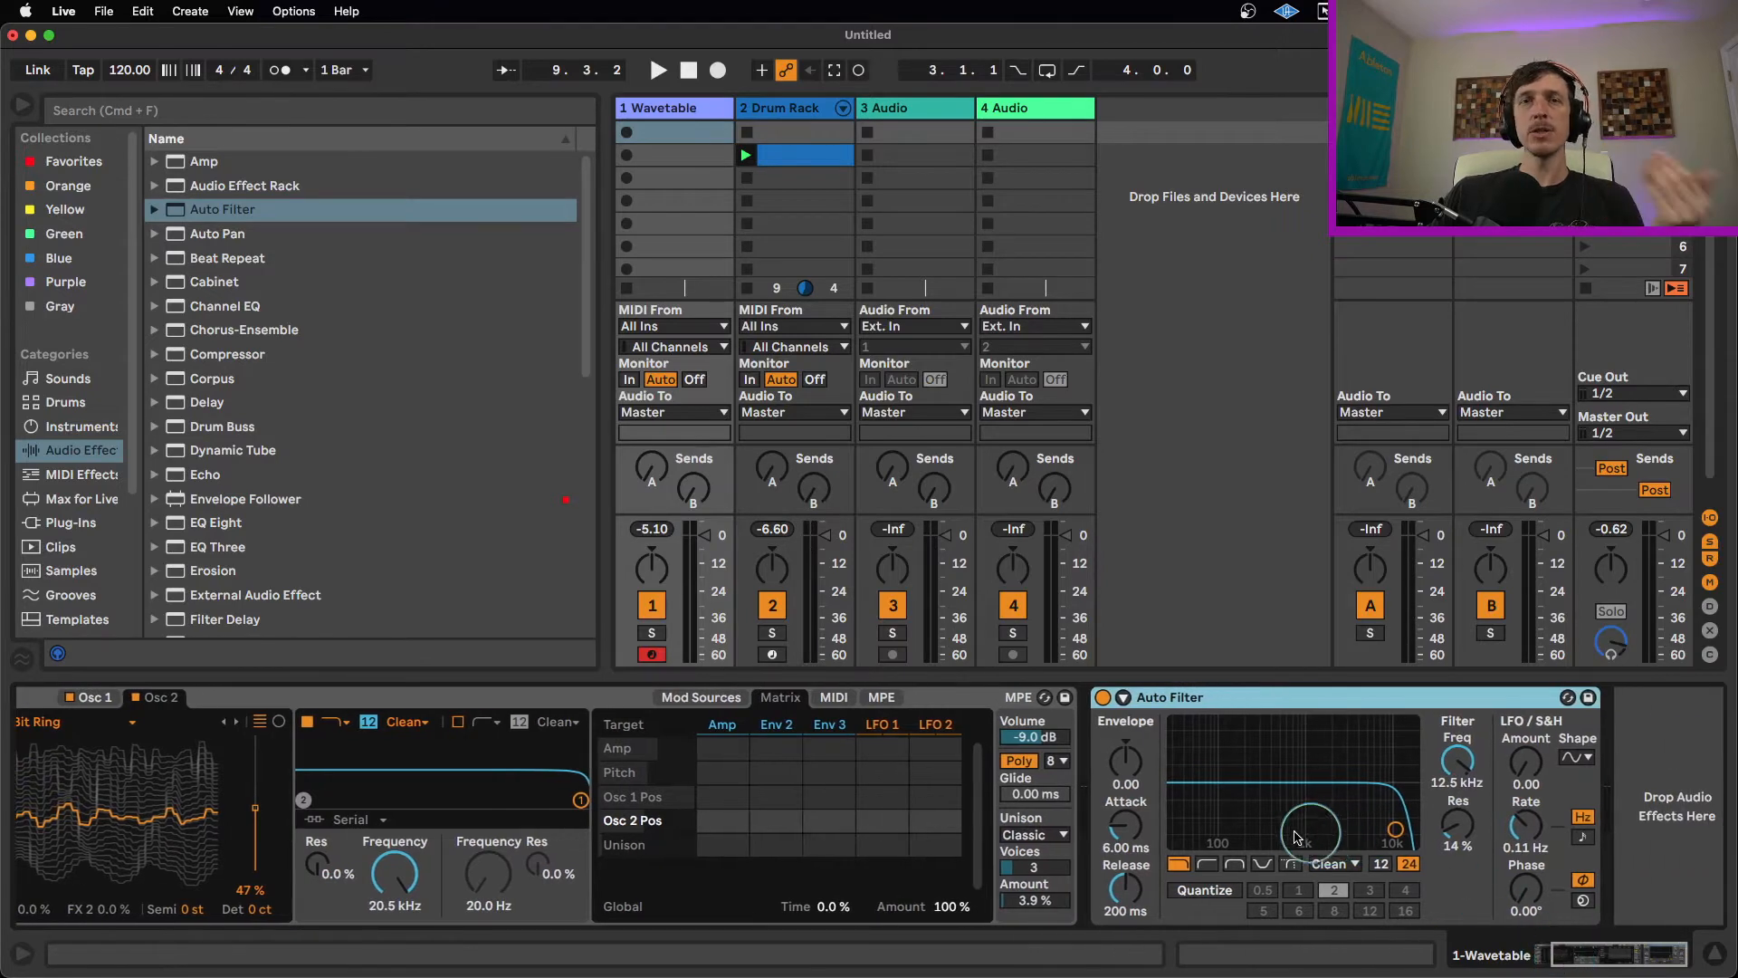
pyautogui.click(1123, 698)
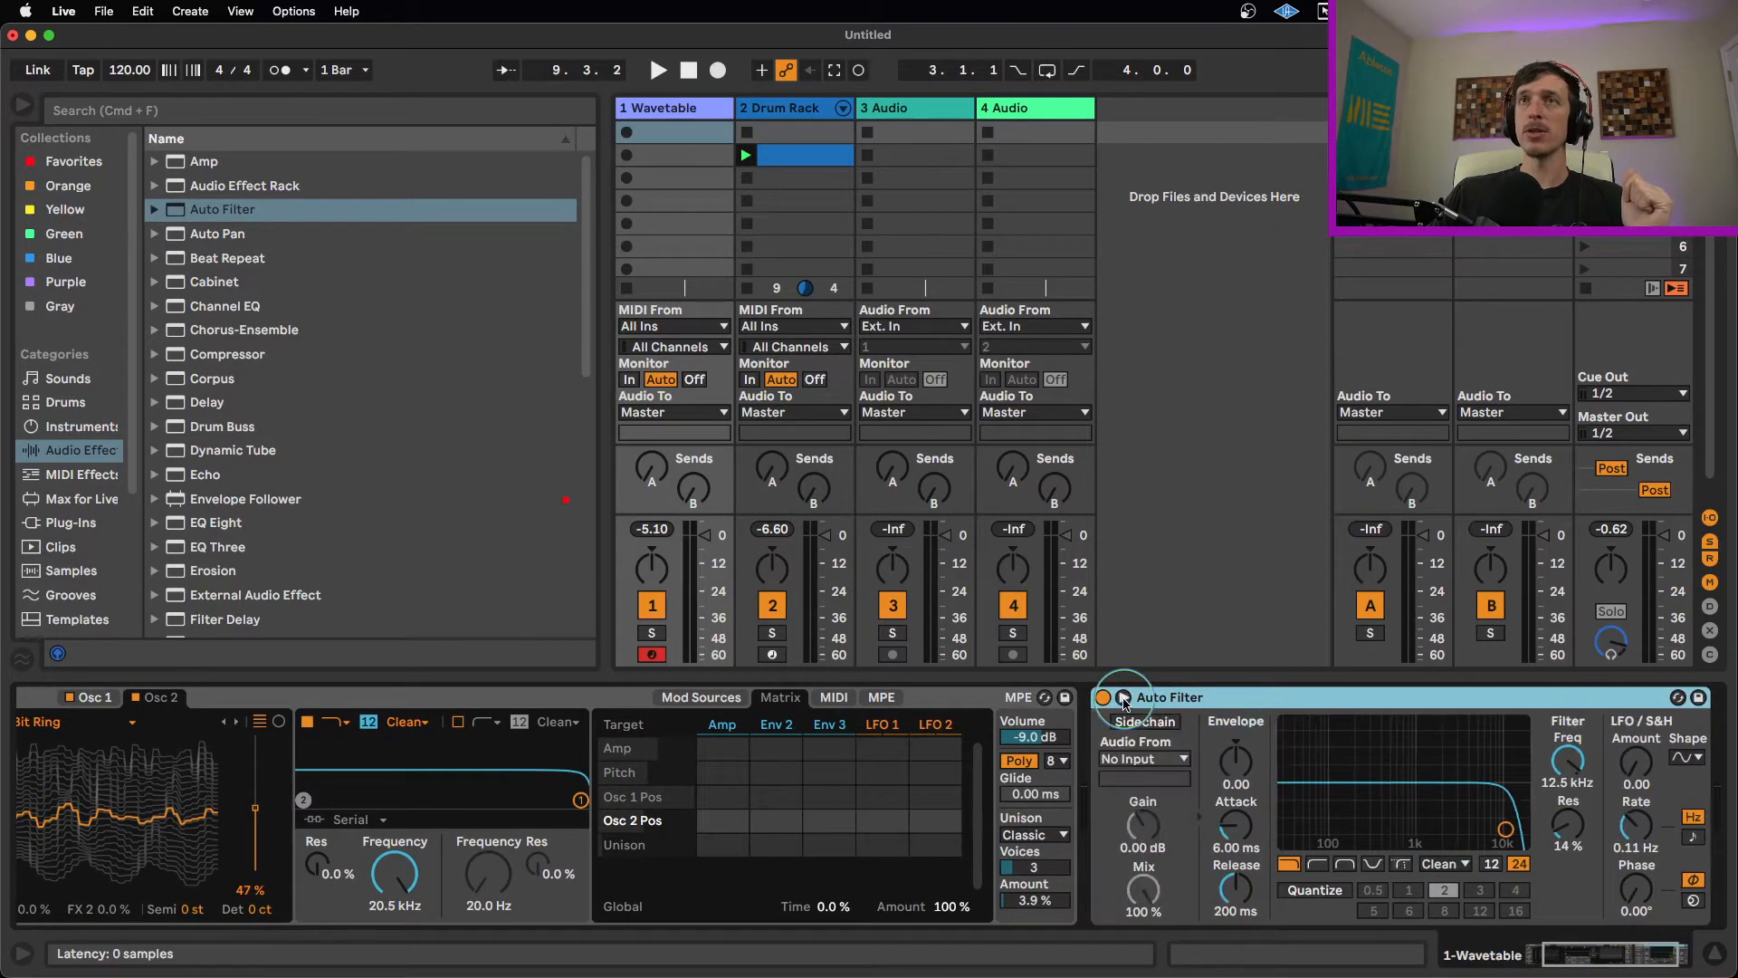
pyautogui.click(1148, 722)
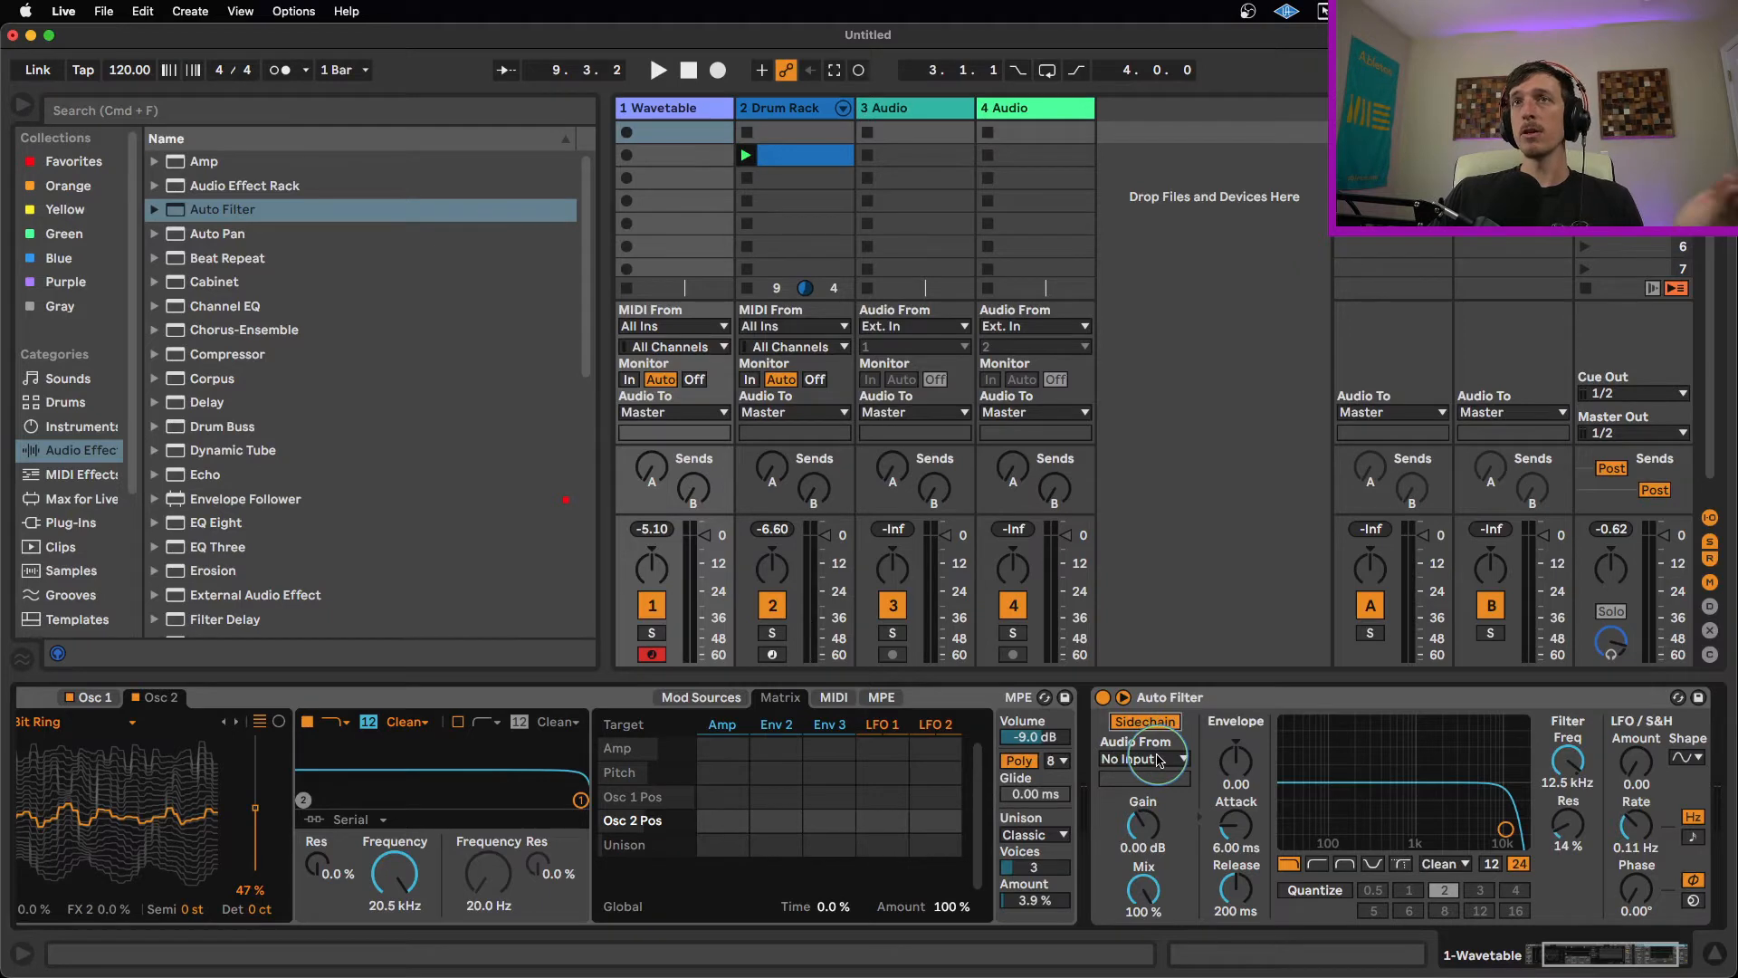
pyautogui.click(1159, 760)
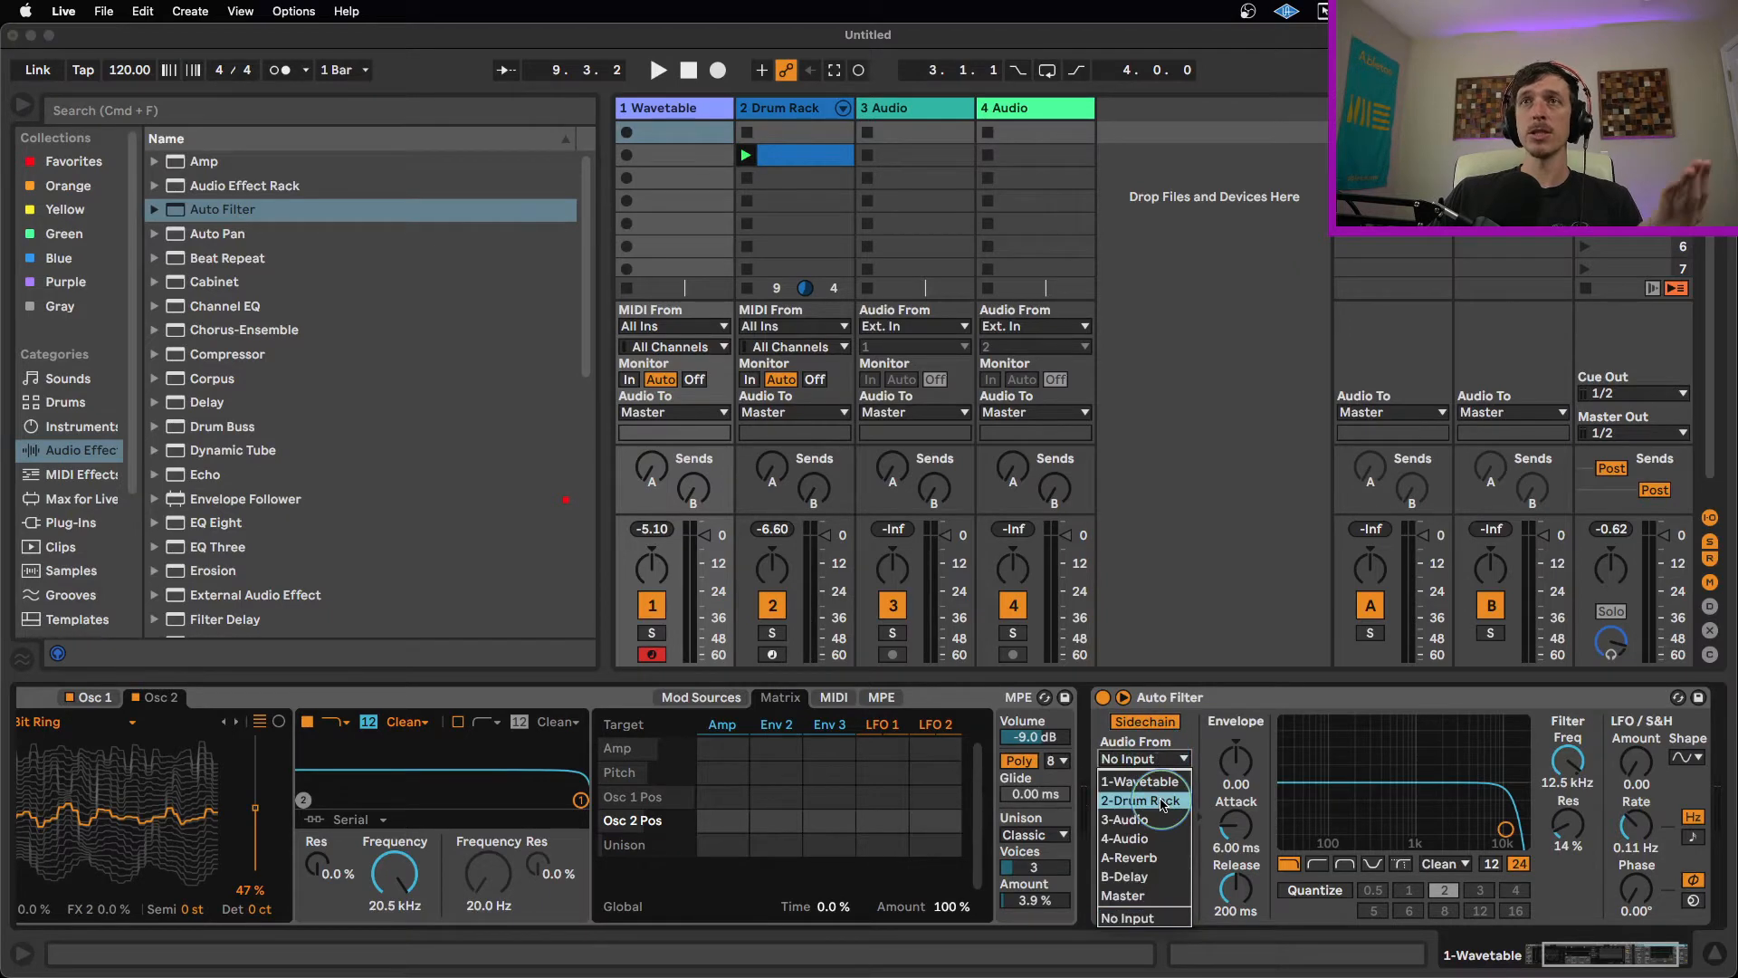
pyautogui.click(1162, 802)
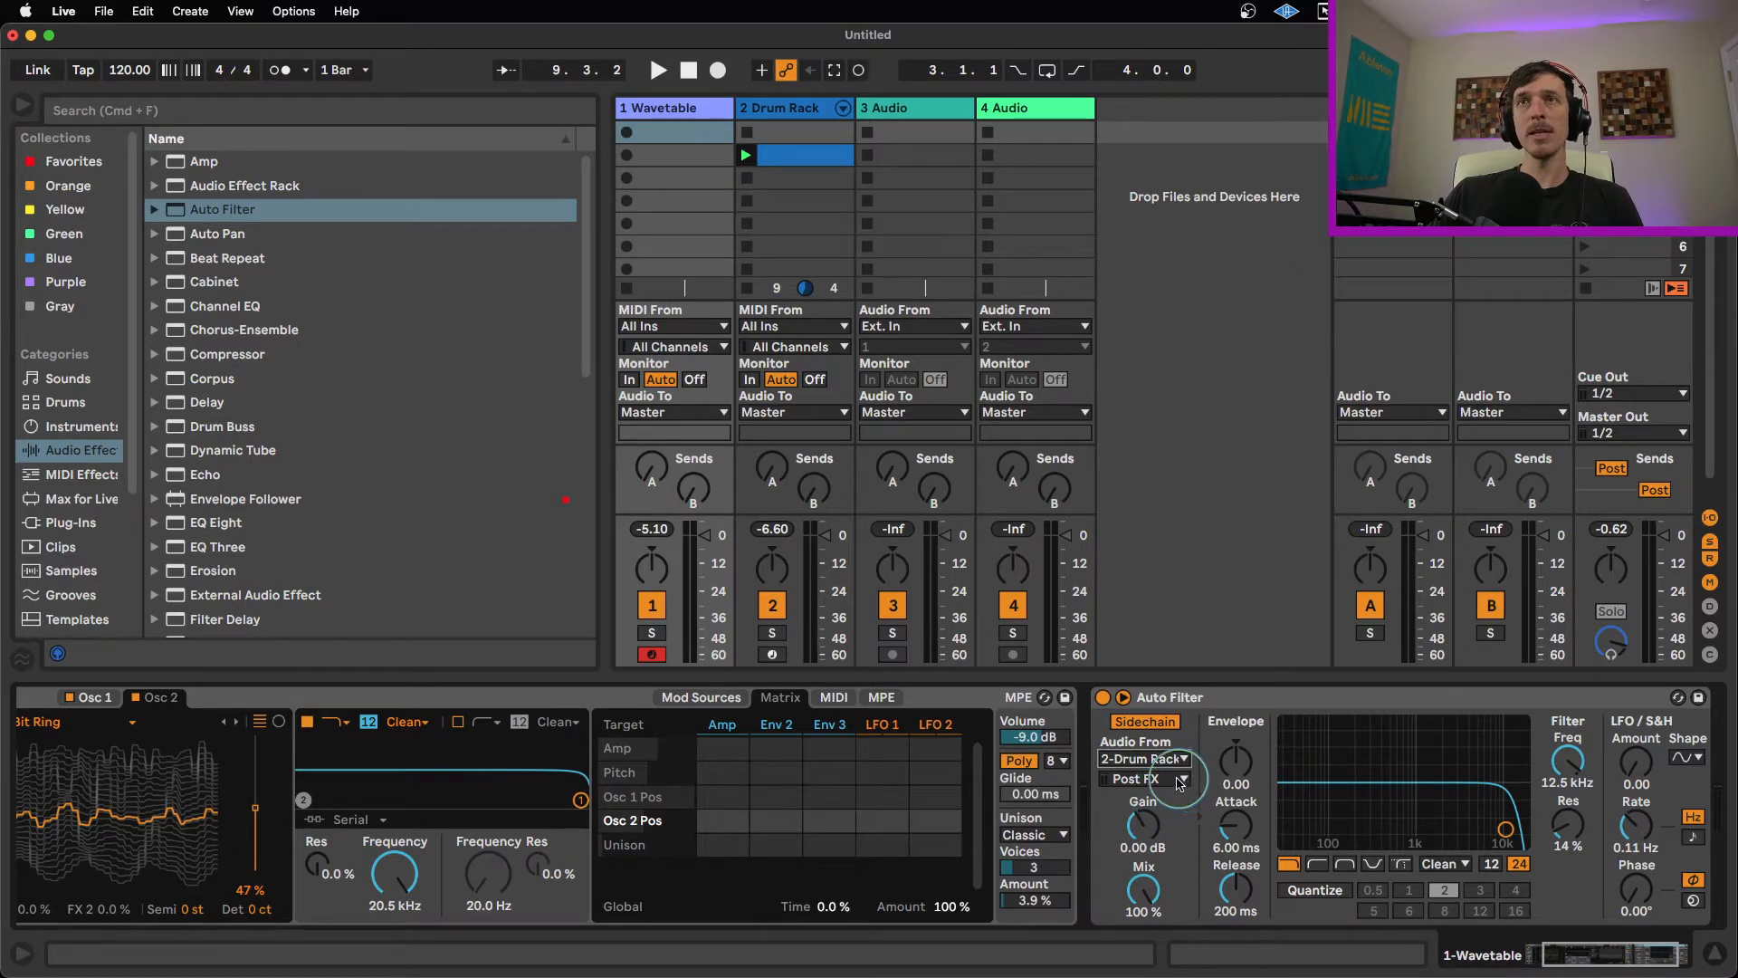
pyautogui.click(1179, 780)
pyautogui.click(1178, 780)
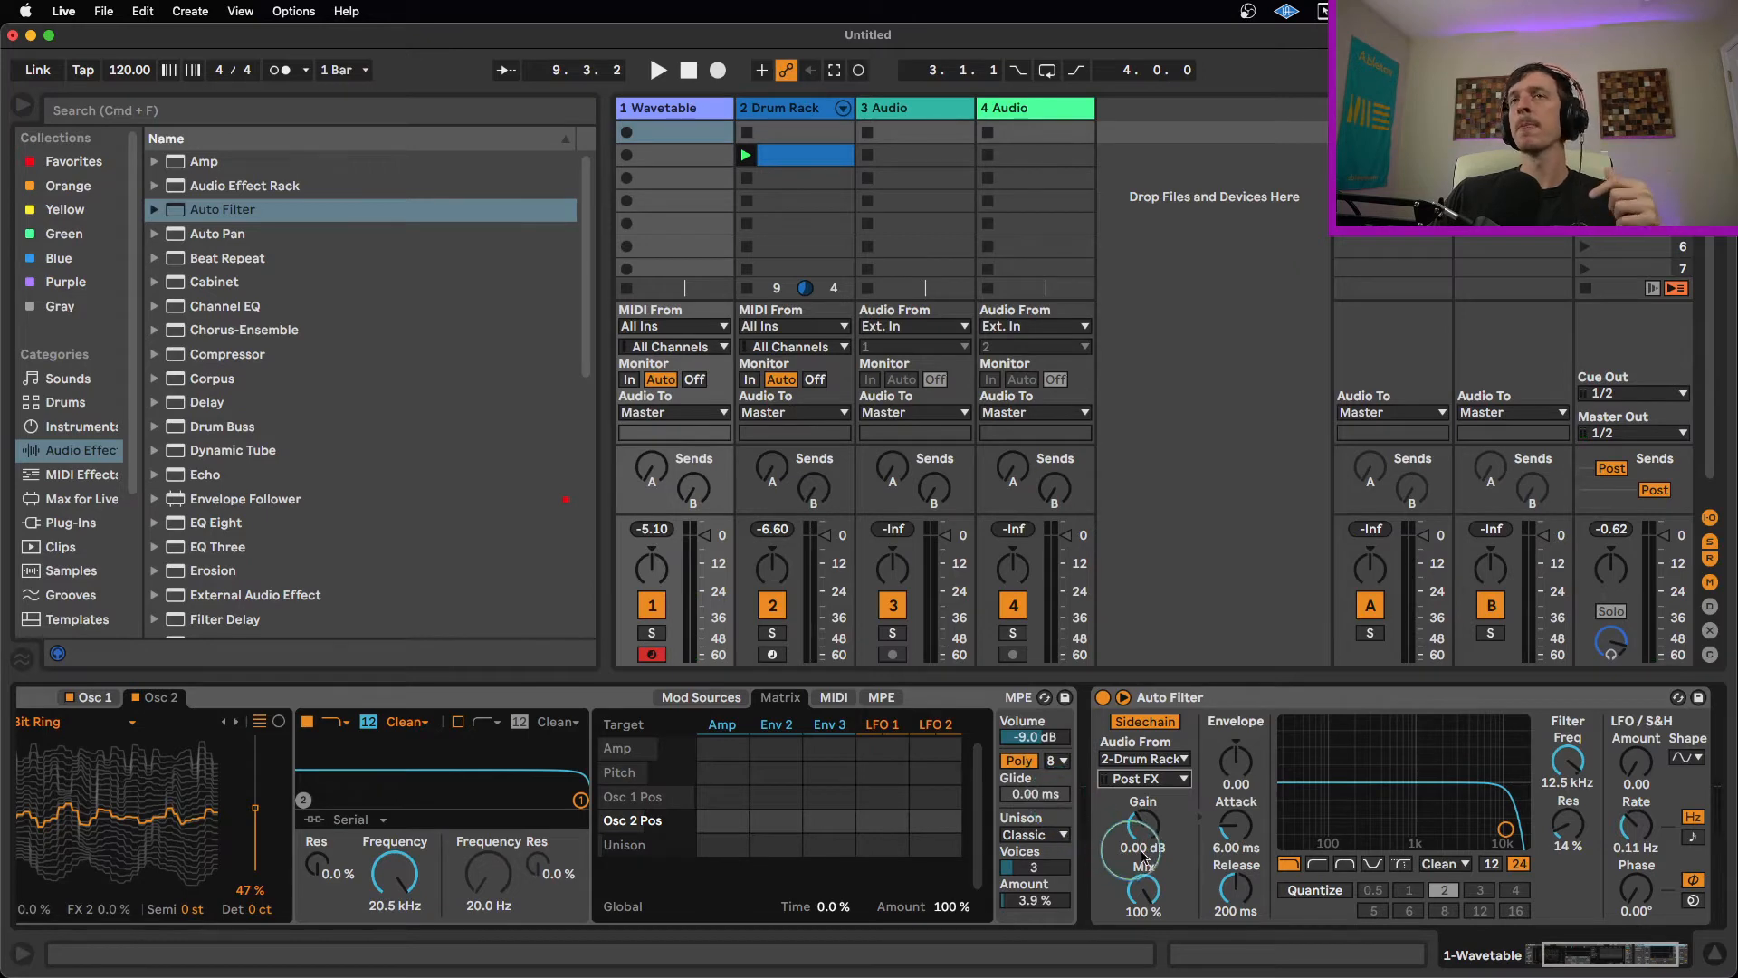
# Lower the Auto Filter cutoff to about 732 Hz with about 9.3% resonance and audition it with the drum pattern.
pyautogui.moveTo(1499, 835); pyautogui.dragTo(1404, 832)
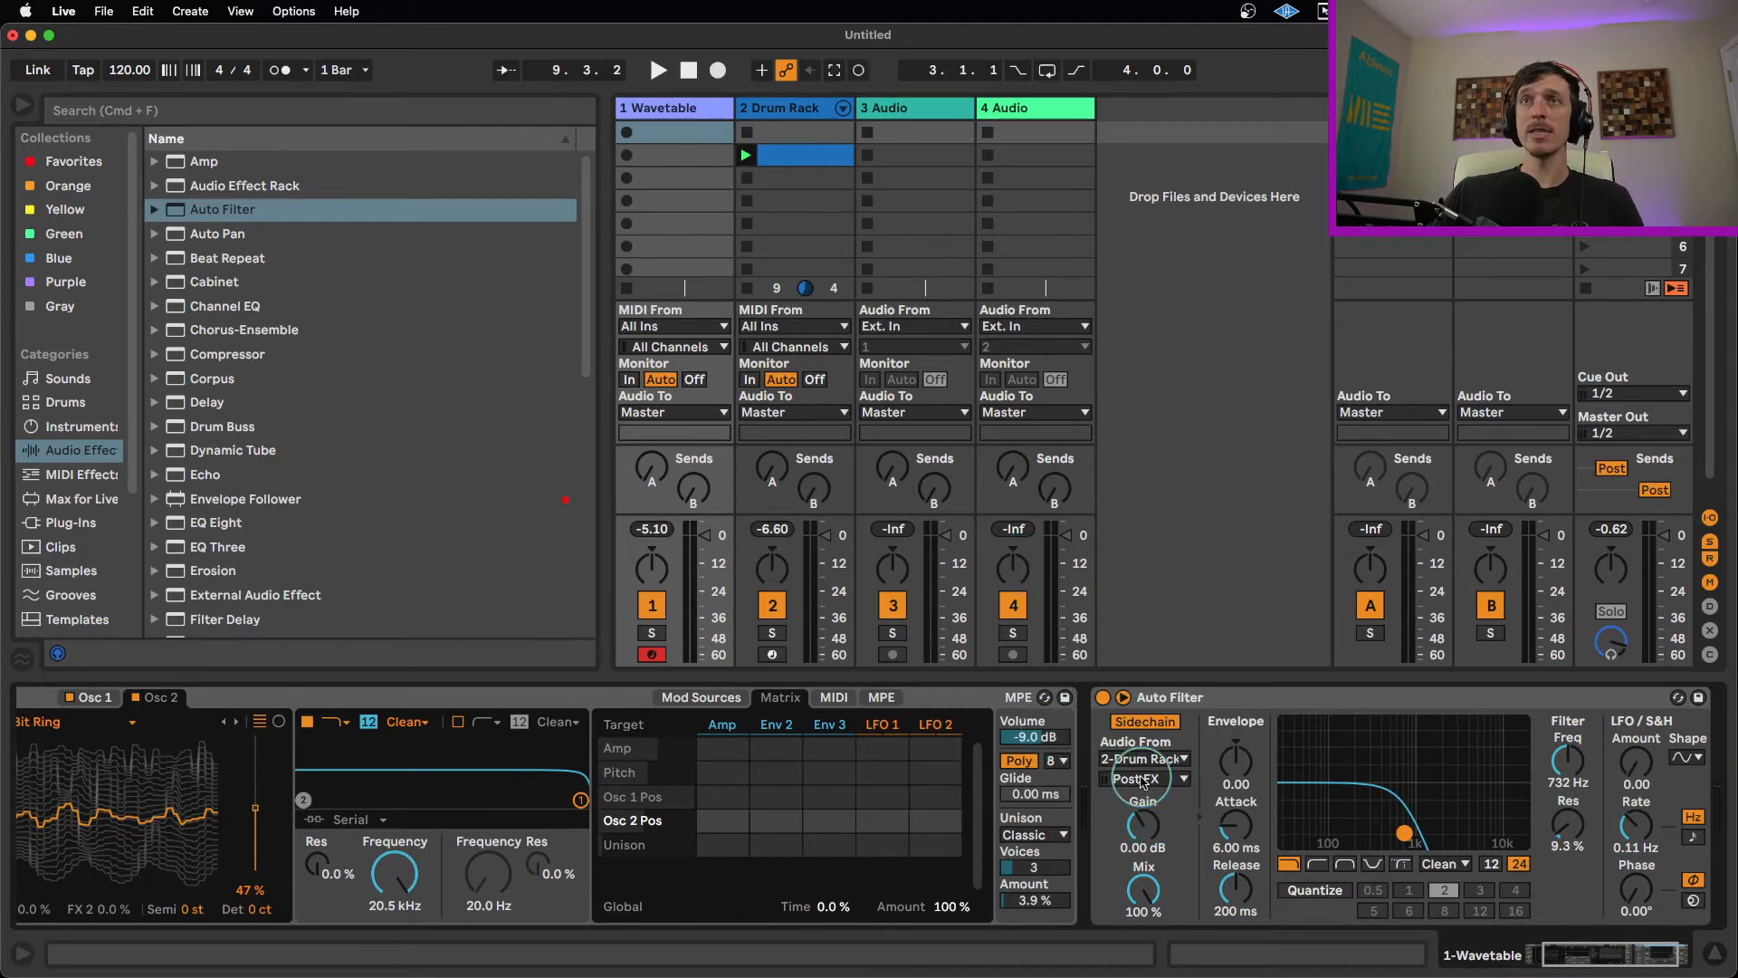
pyautogui.press('space')
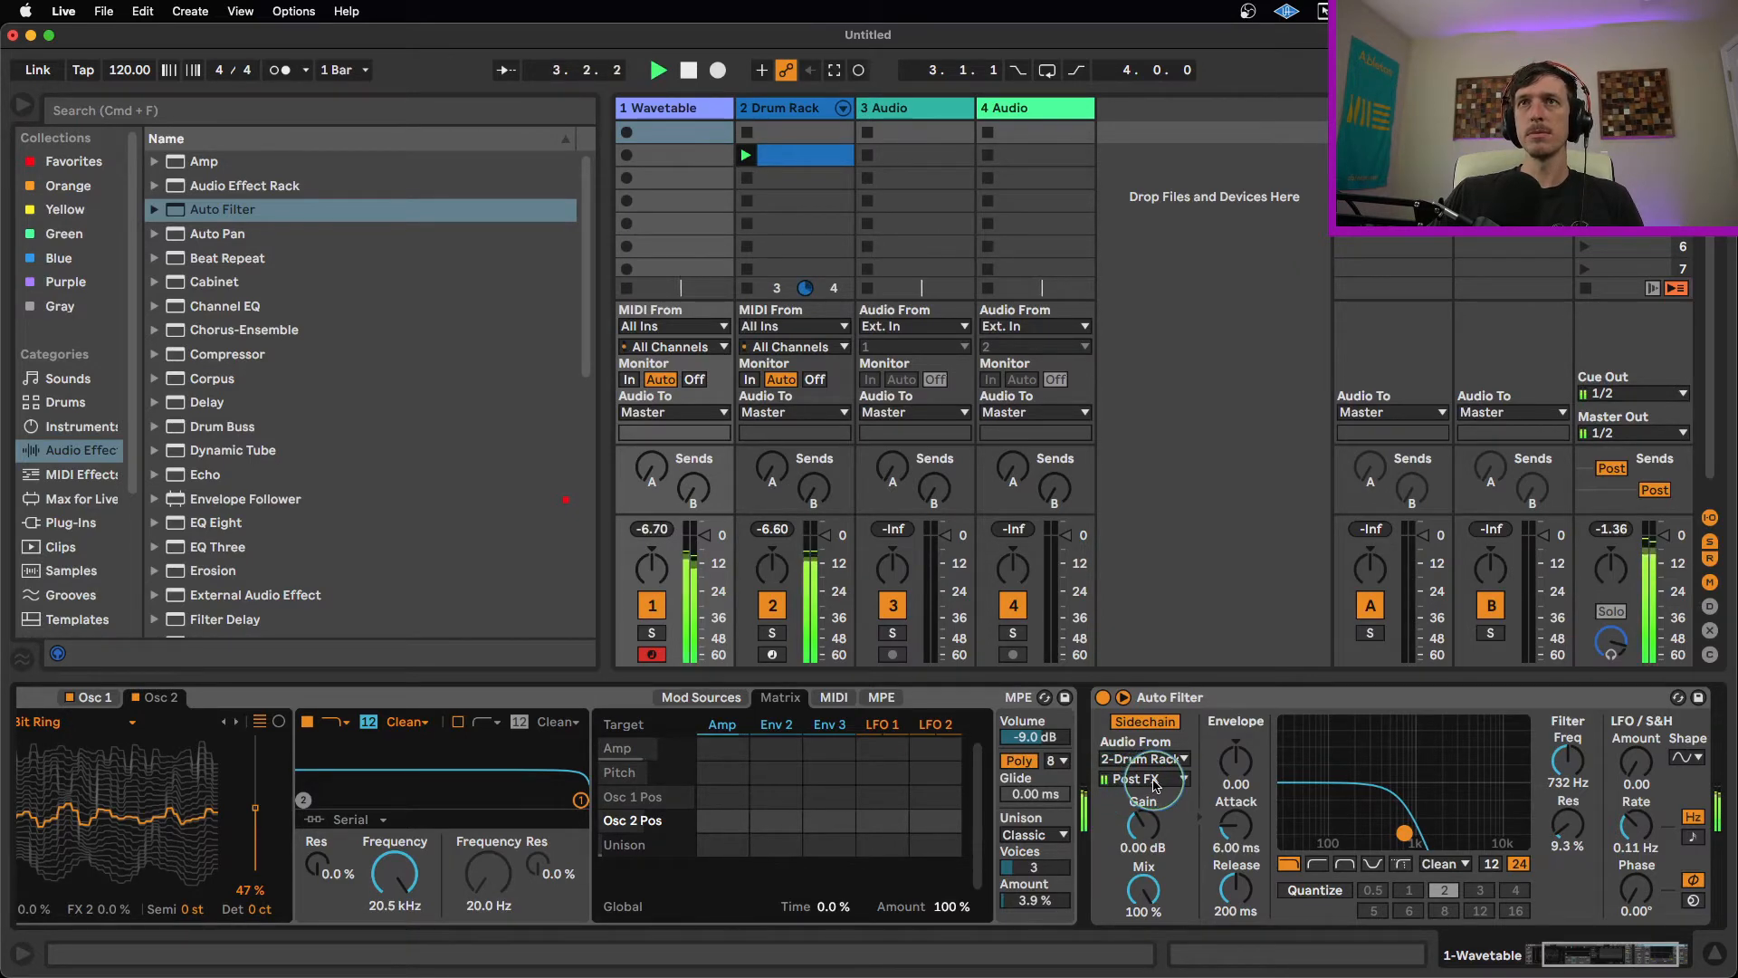
pyautogui.press('space')
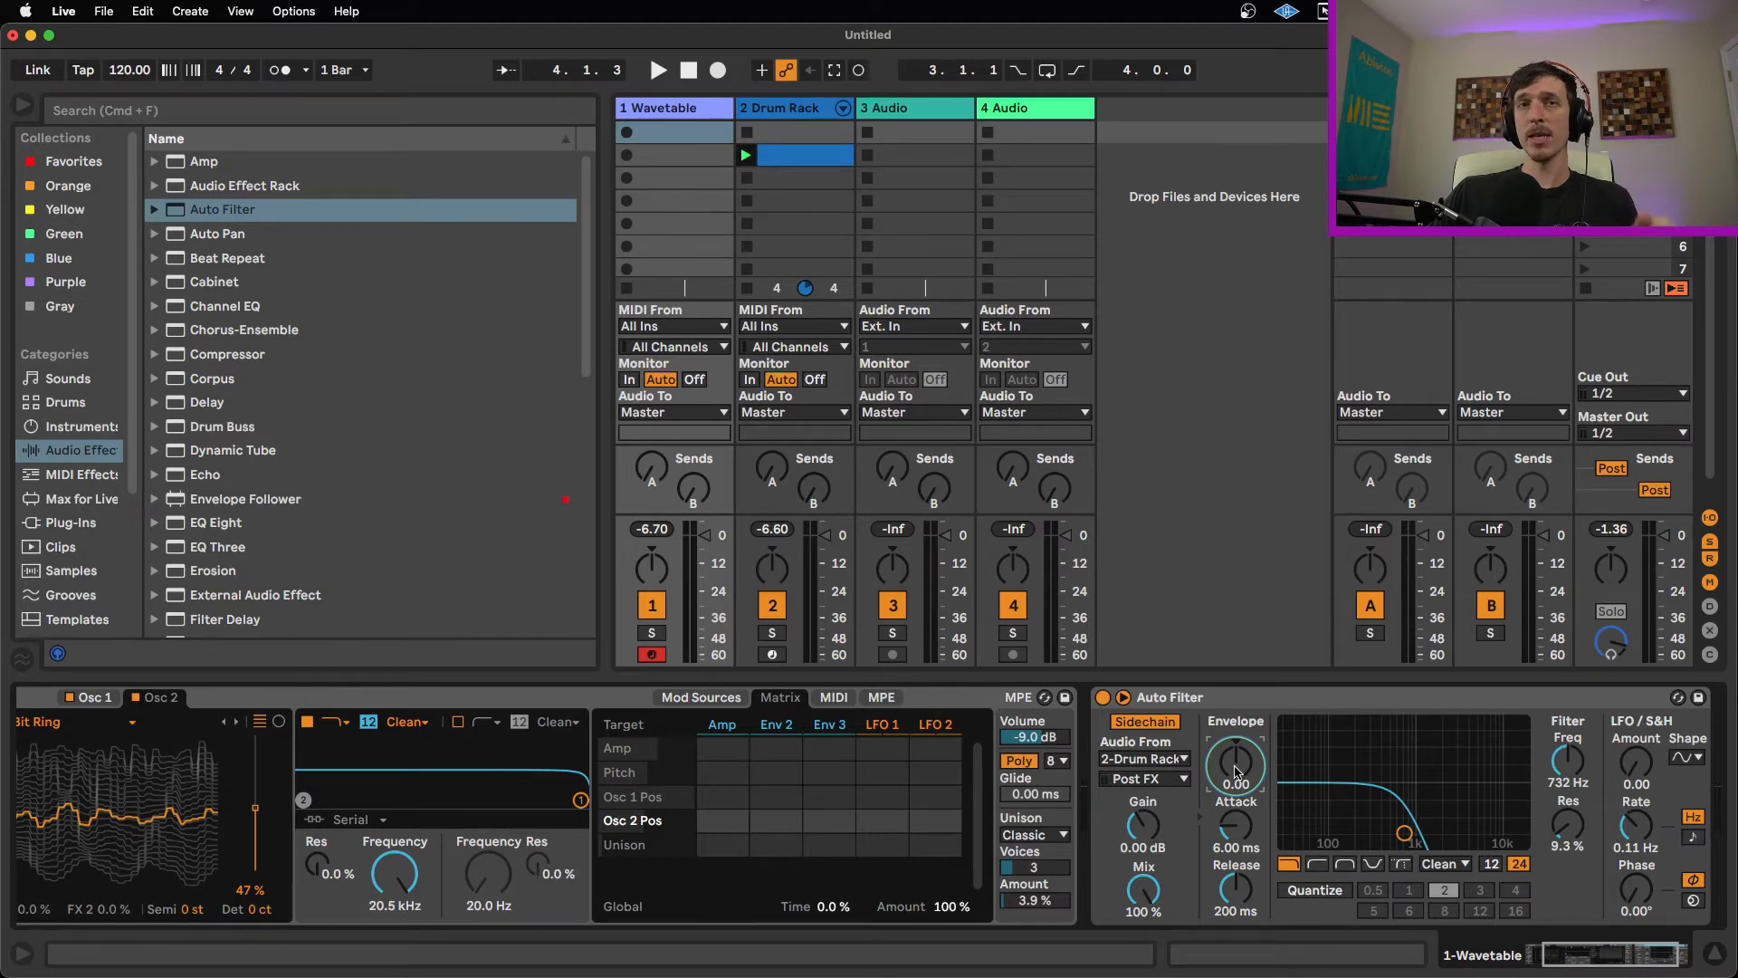
# Set the Auto Filter envelope amount to about 26.2 and, during playback, sweep it down to about -90.7.
pyautogui.moveTo(1236, 771); pyautogui.dragTo(1237, 744)
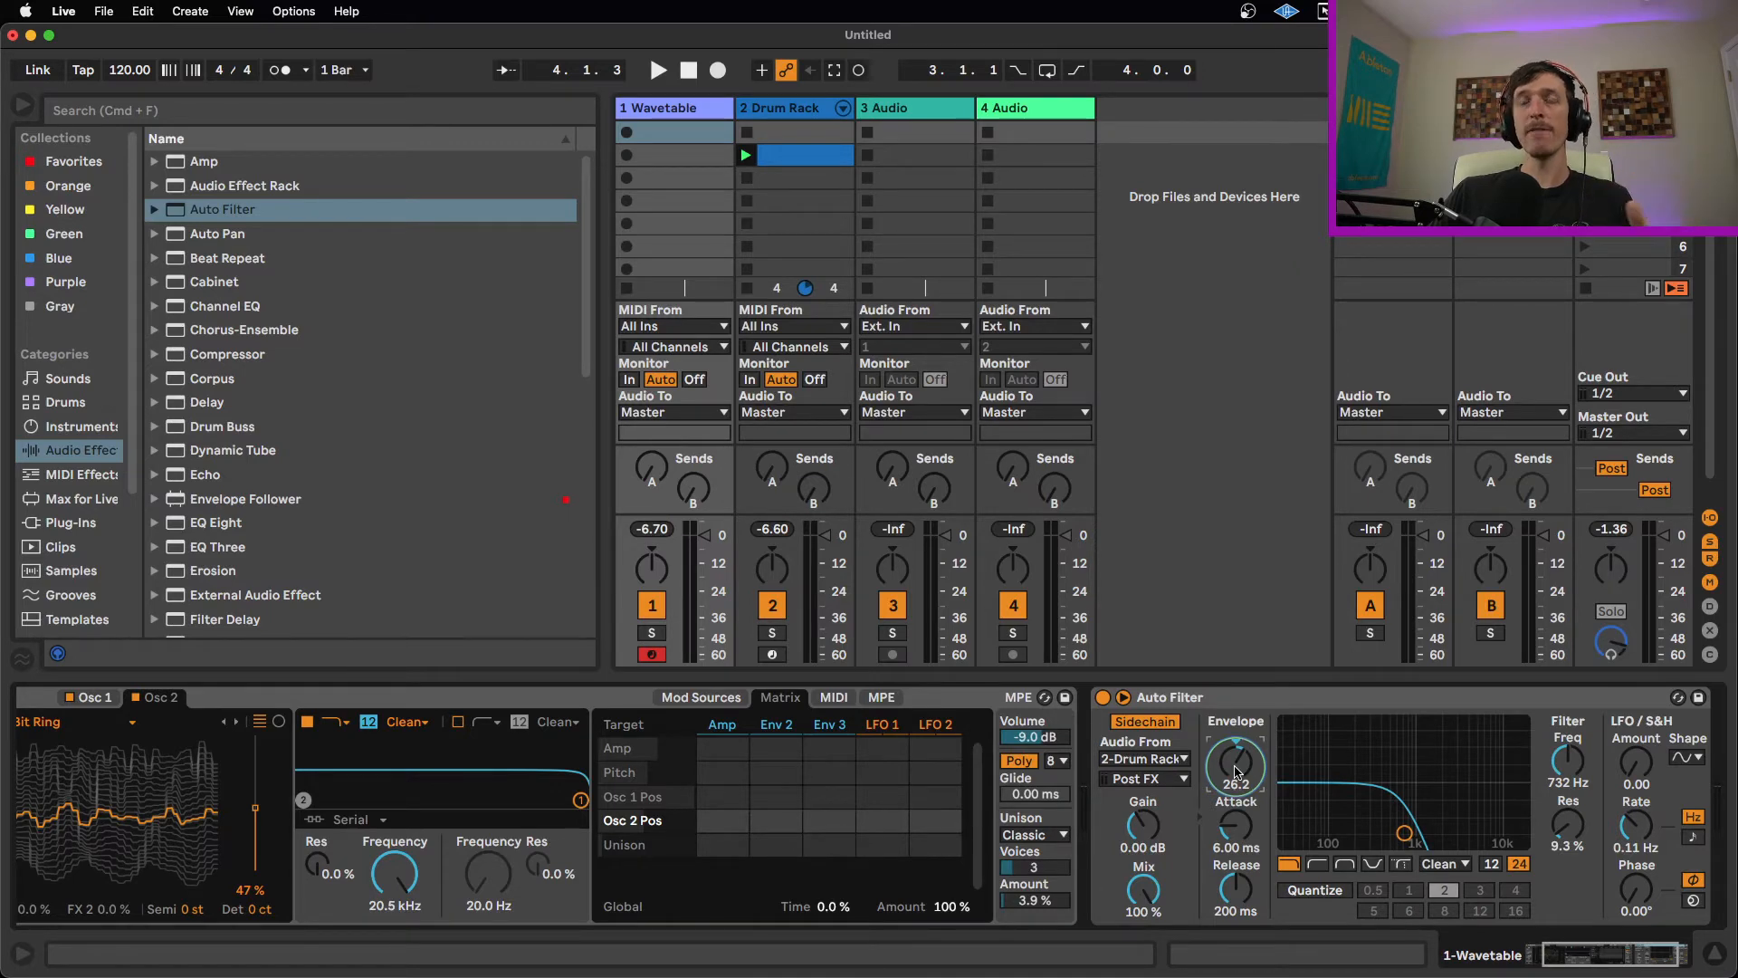
pyautogui.press('space')
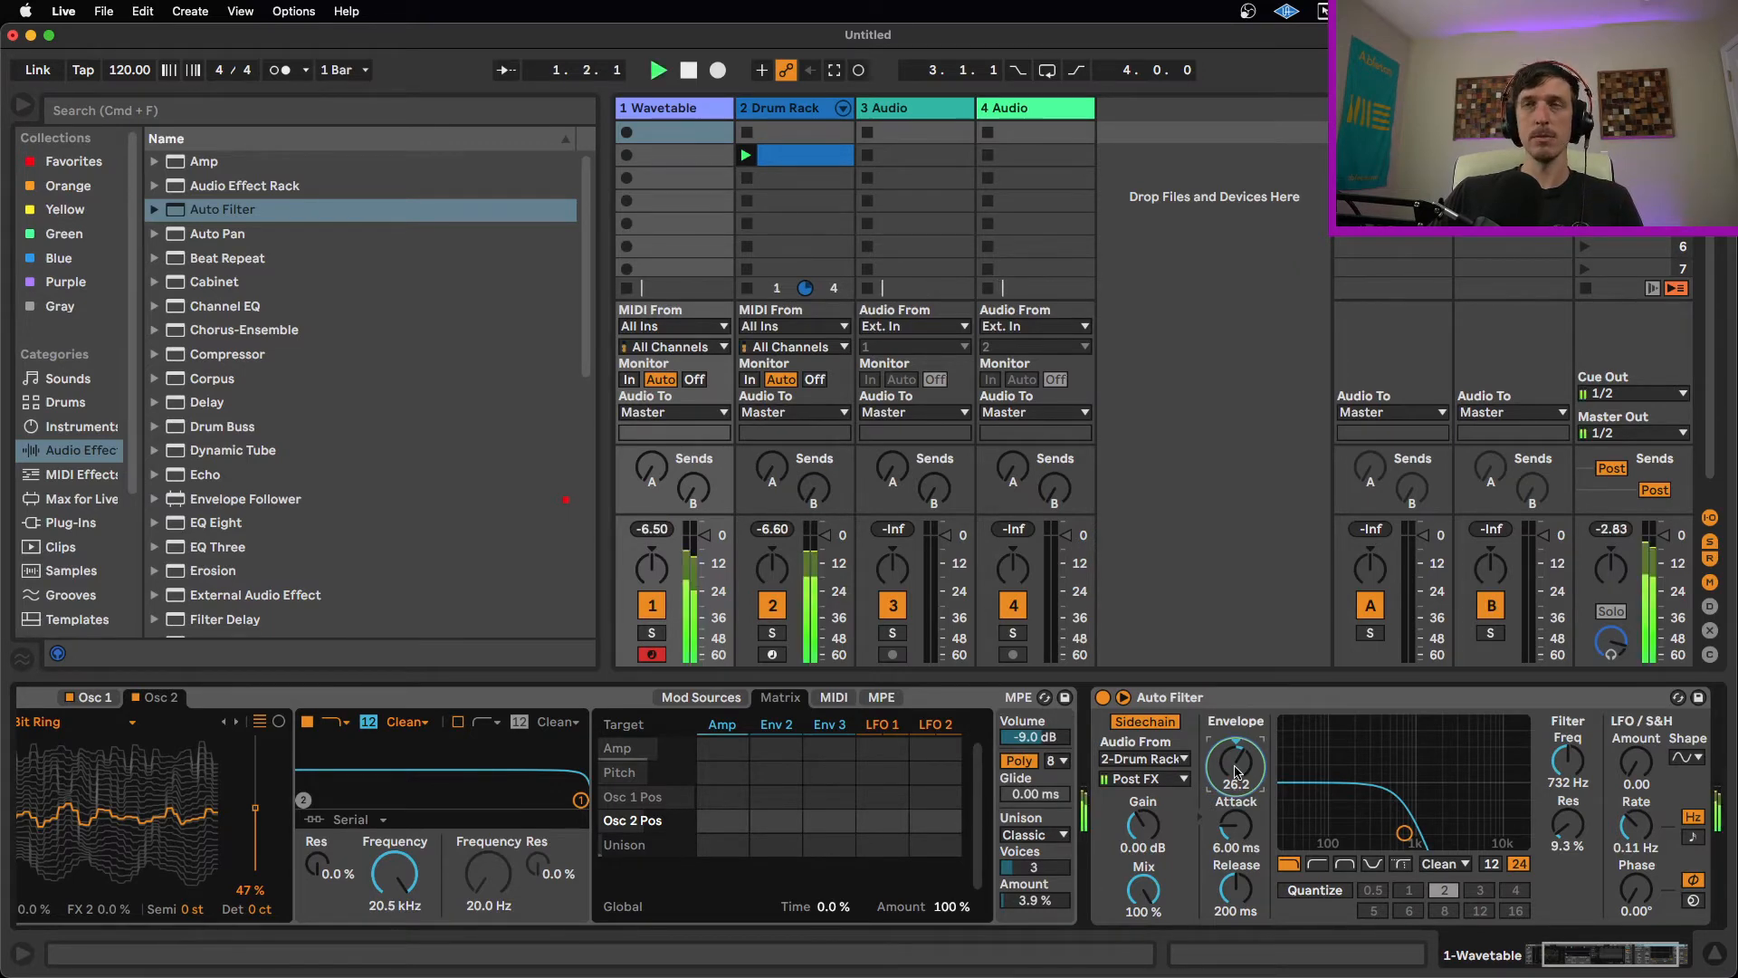
pyautogui.moveTo(1237, 772); pyautogui.dragTo(1236, 876)
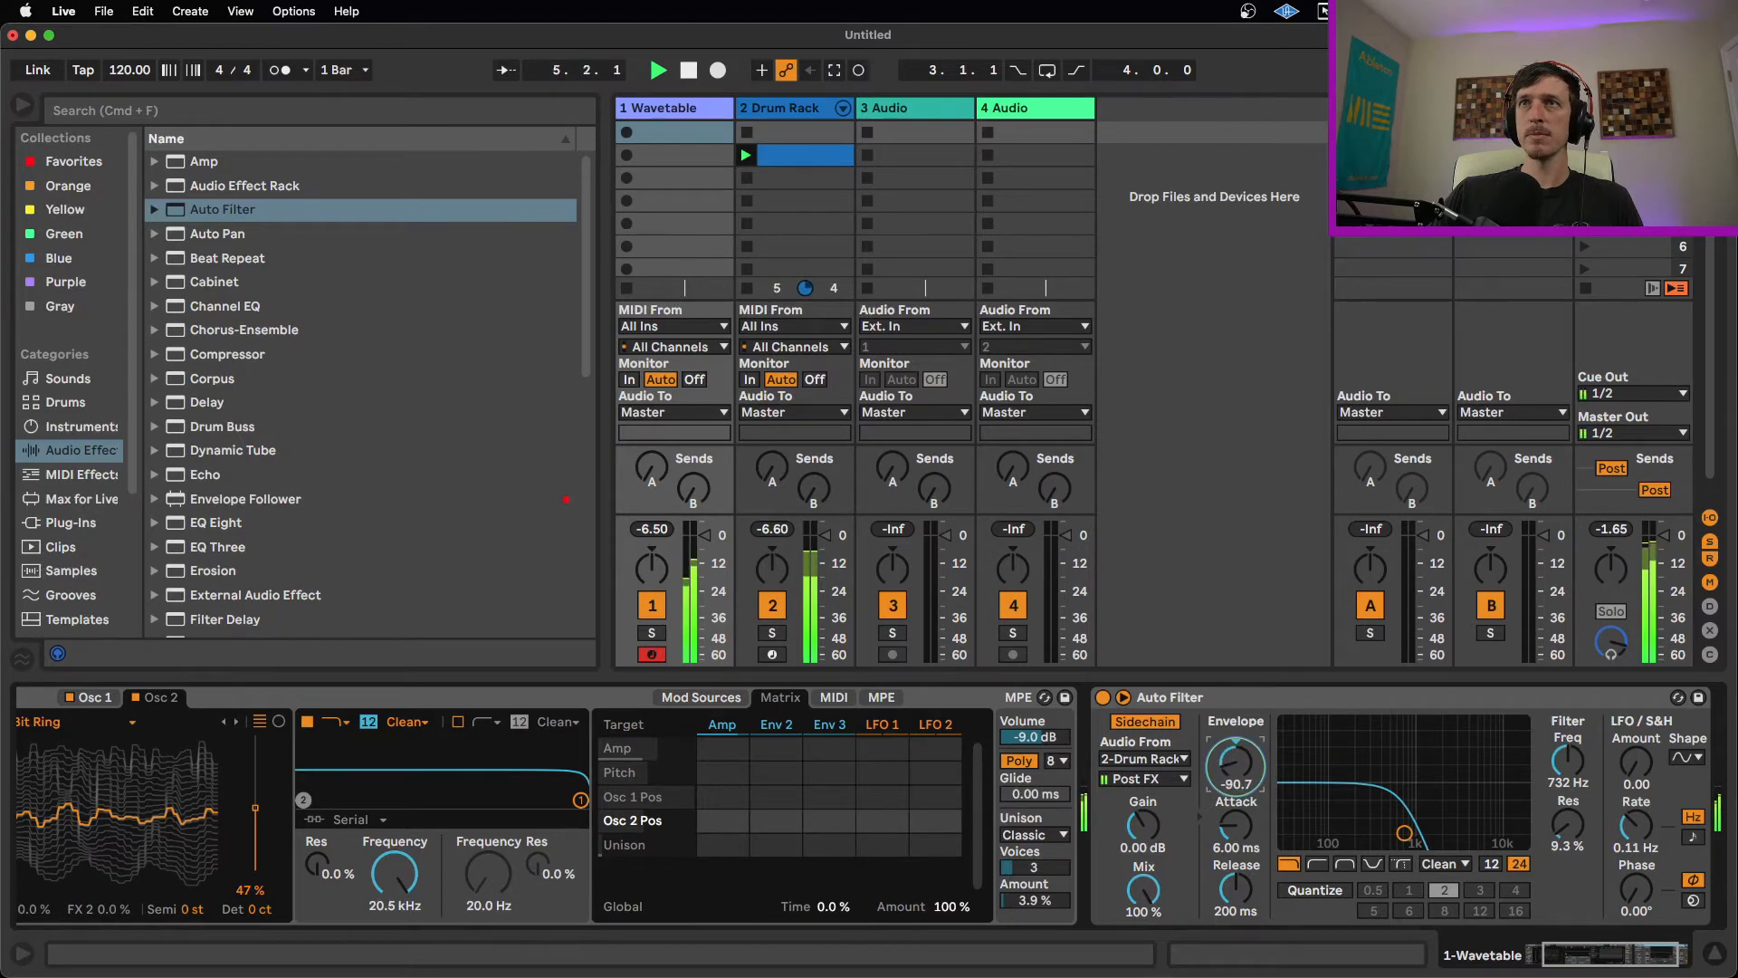
# Adjust the filter cutoff and resonance while auditioning, ending at about 1.78 kHz and 39%.
pyautogui.moveTo(1404, 832); pyautogui.dragTo(1394, 824)
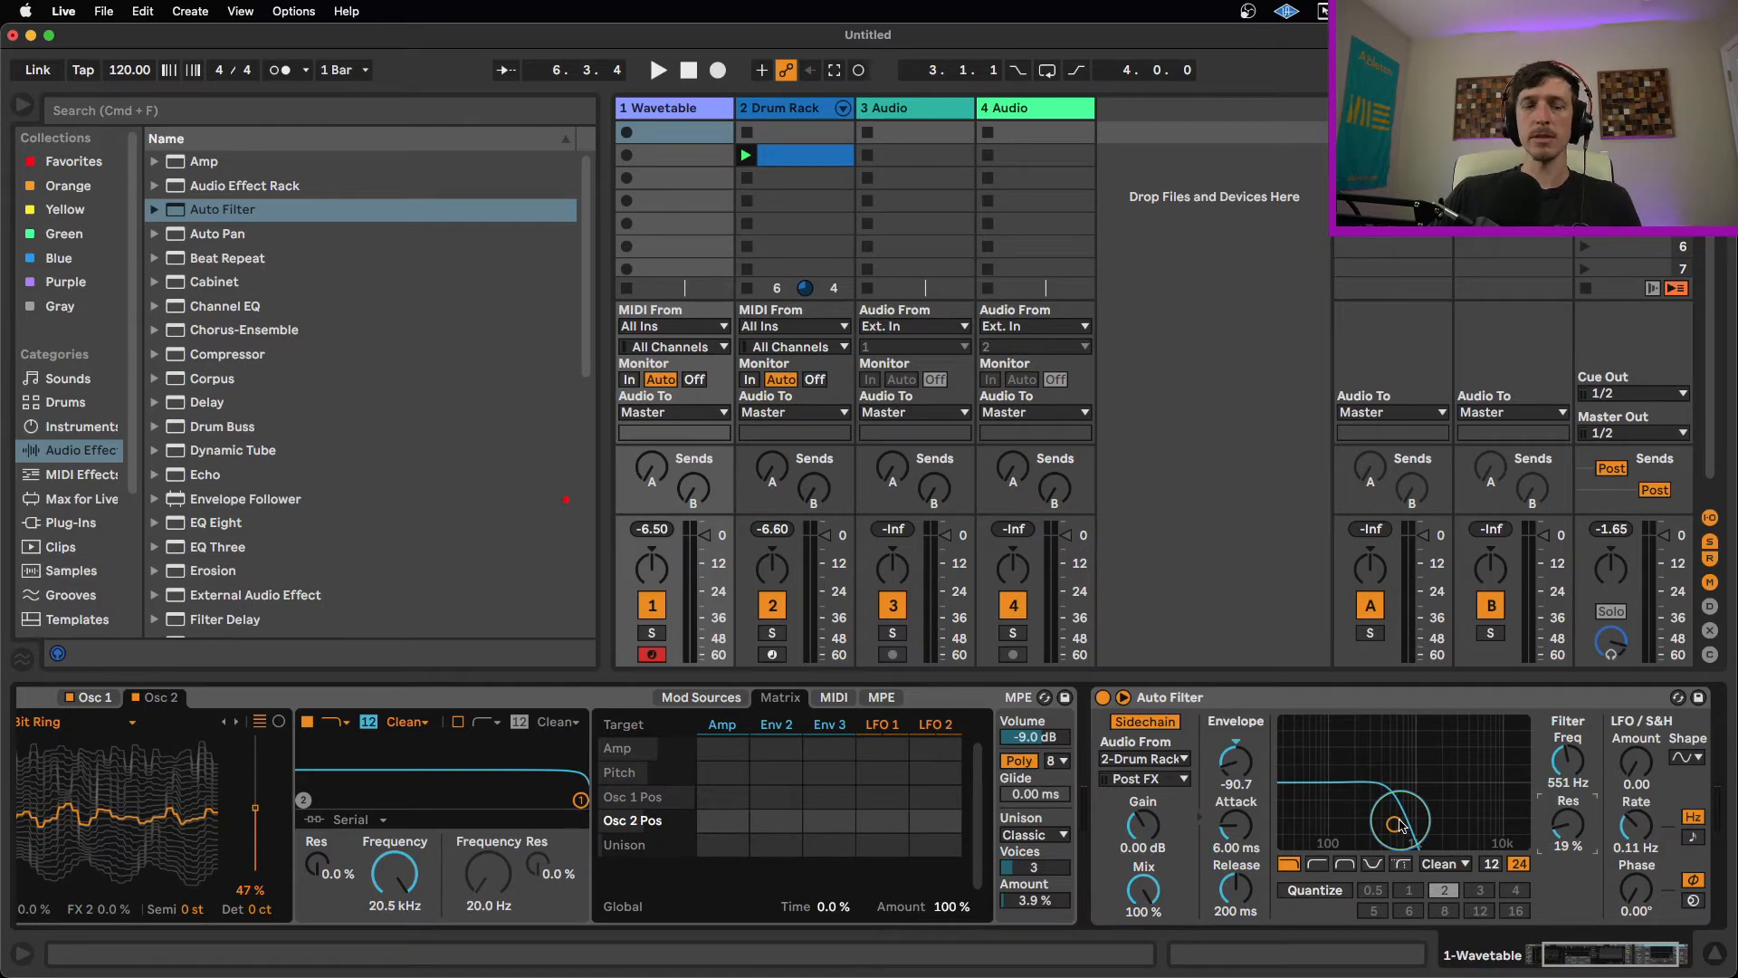
pyautogui.press('space')
pyautogui.moveTo(1399, 824); pyautogui.dragTo(1435, 805)
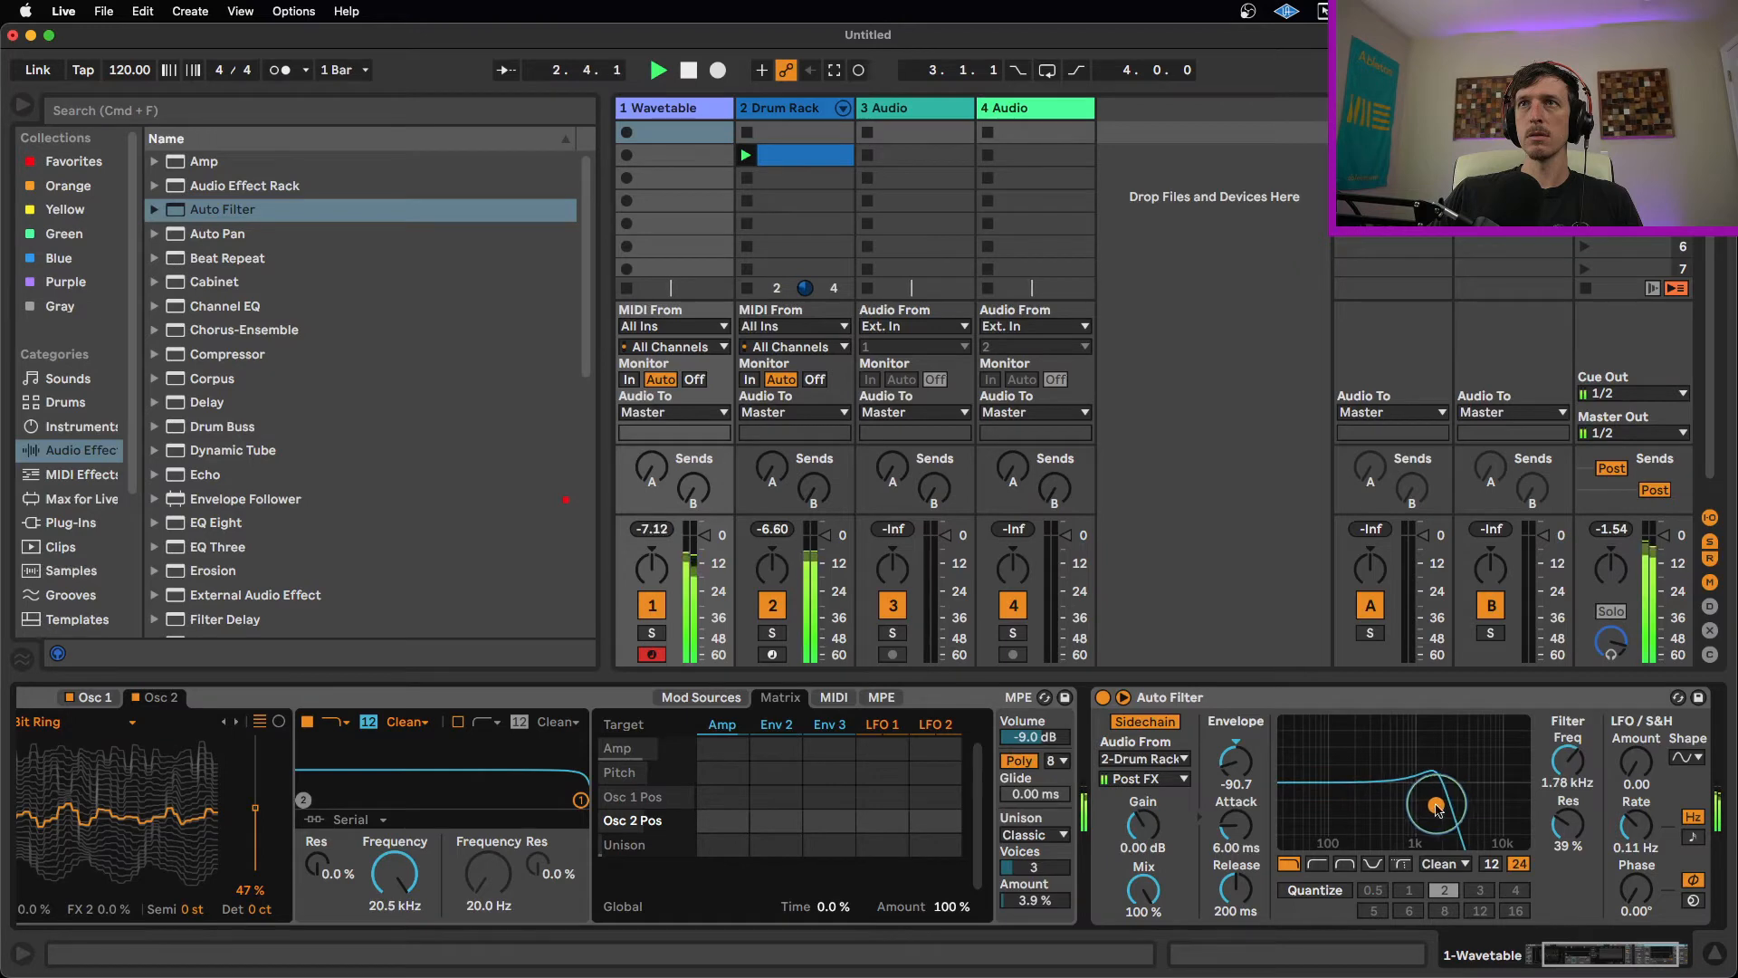
# Raise the envelope amount to about 94.7 and lower the cutoff to about 72.7 Hz with 55% resonance during playback.
pyautogui.moveTo(1246, 776); pyautogui.dragTo(1243, 711)
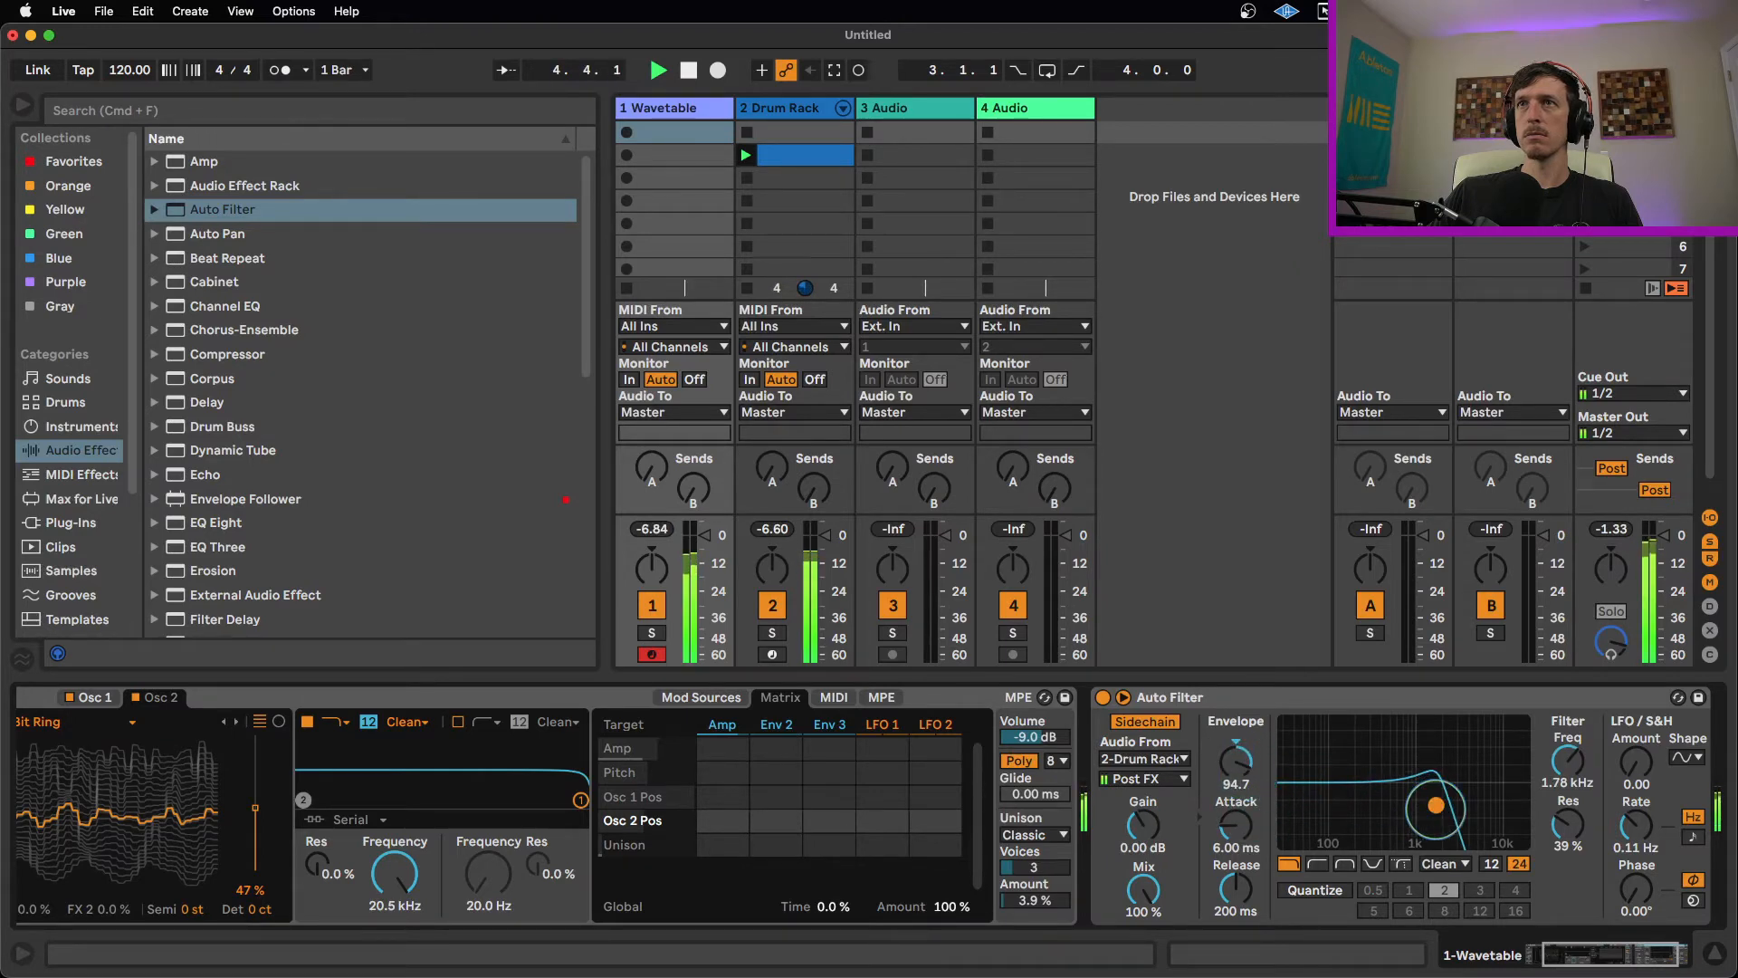
pyautogui.moveTo(1436, 807); pyautogui.dragTo(1321, 790)
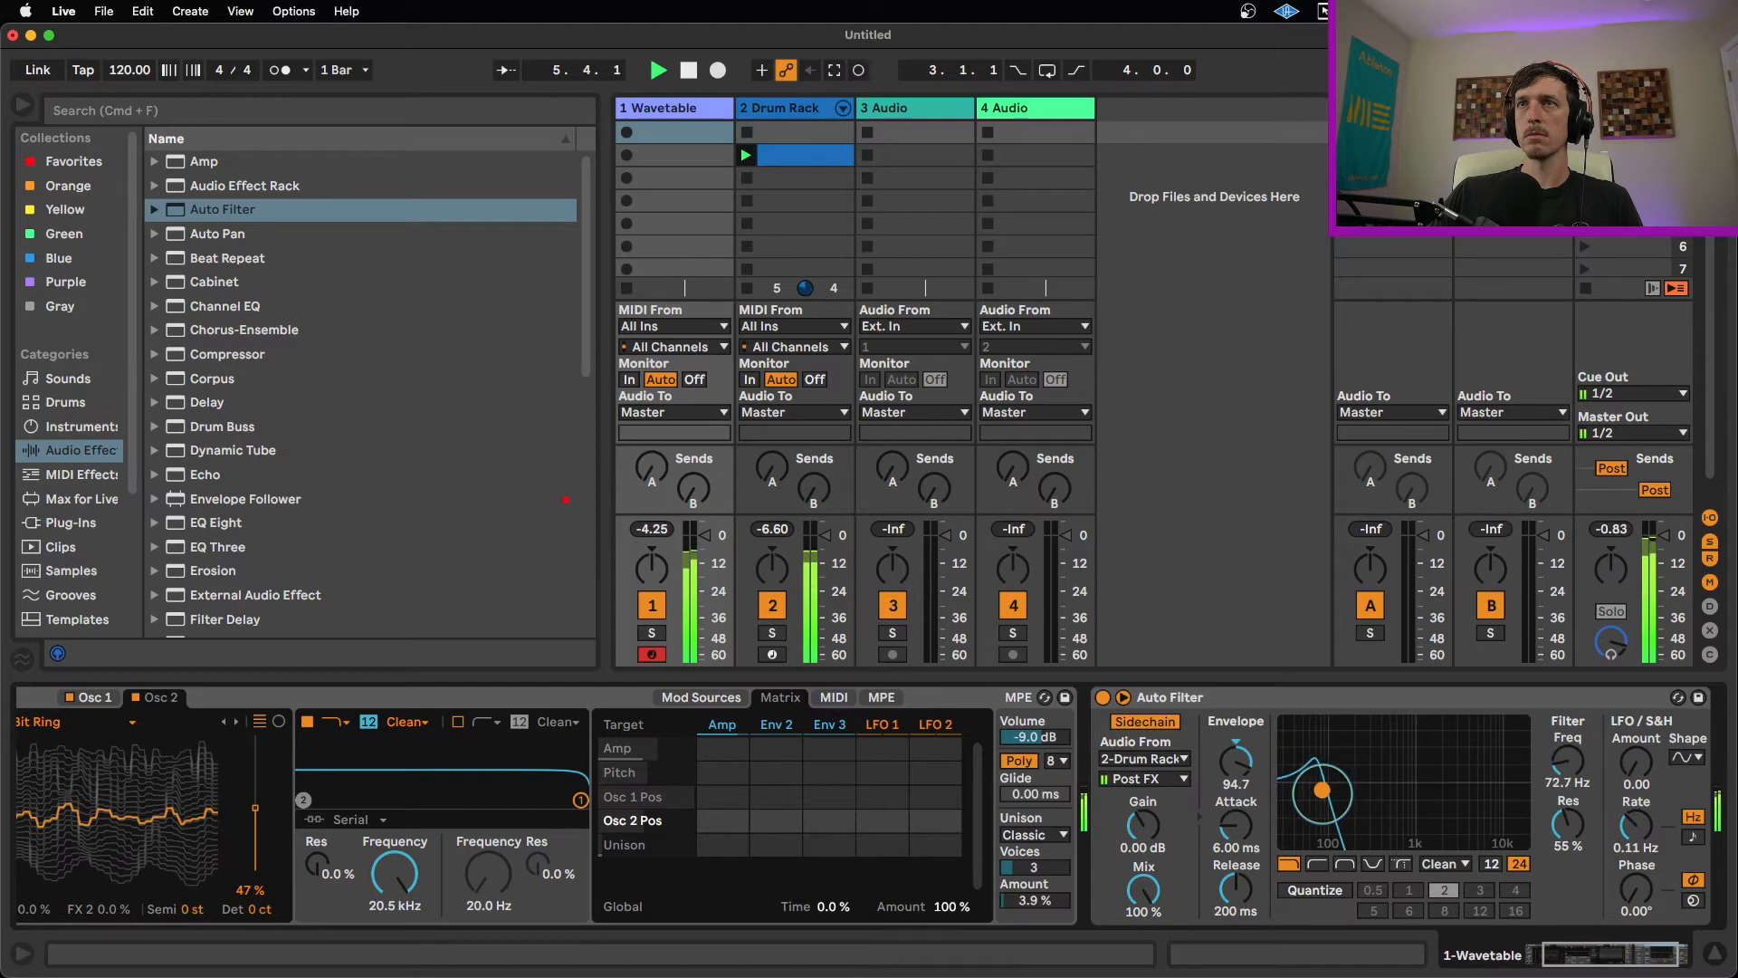
pyautogui.press('space')
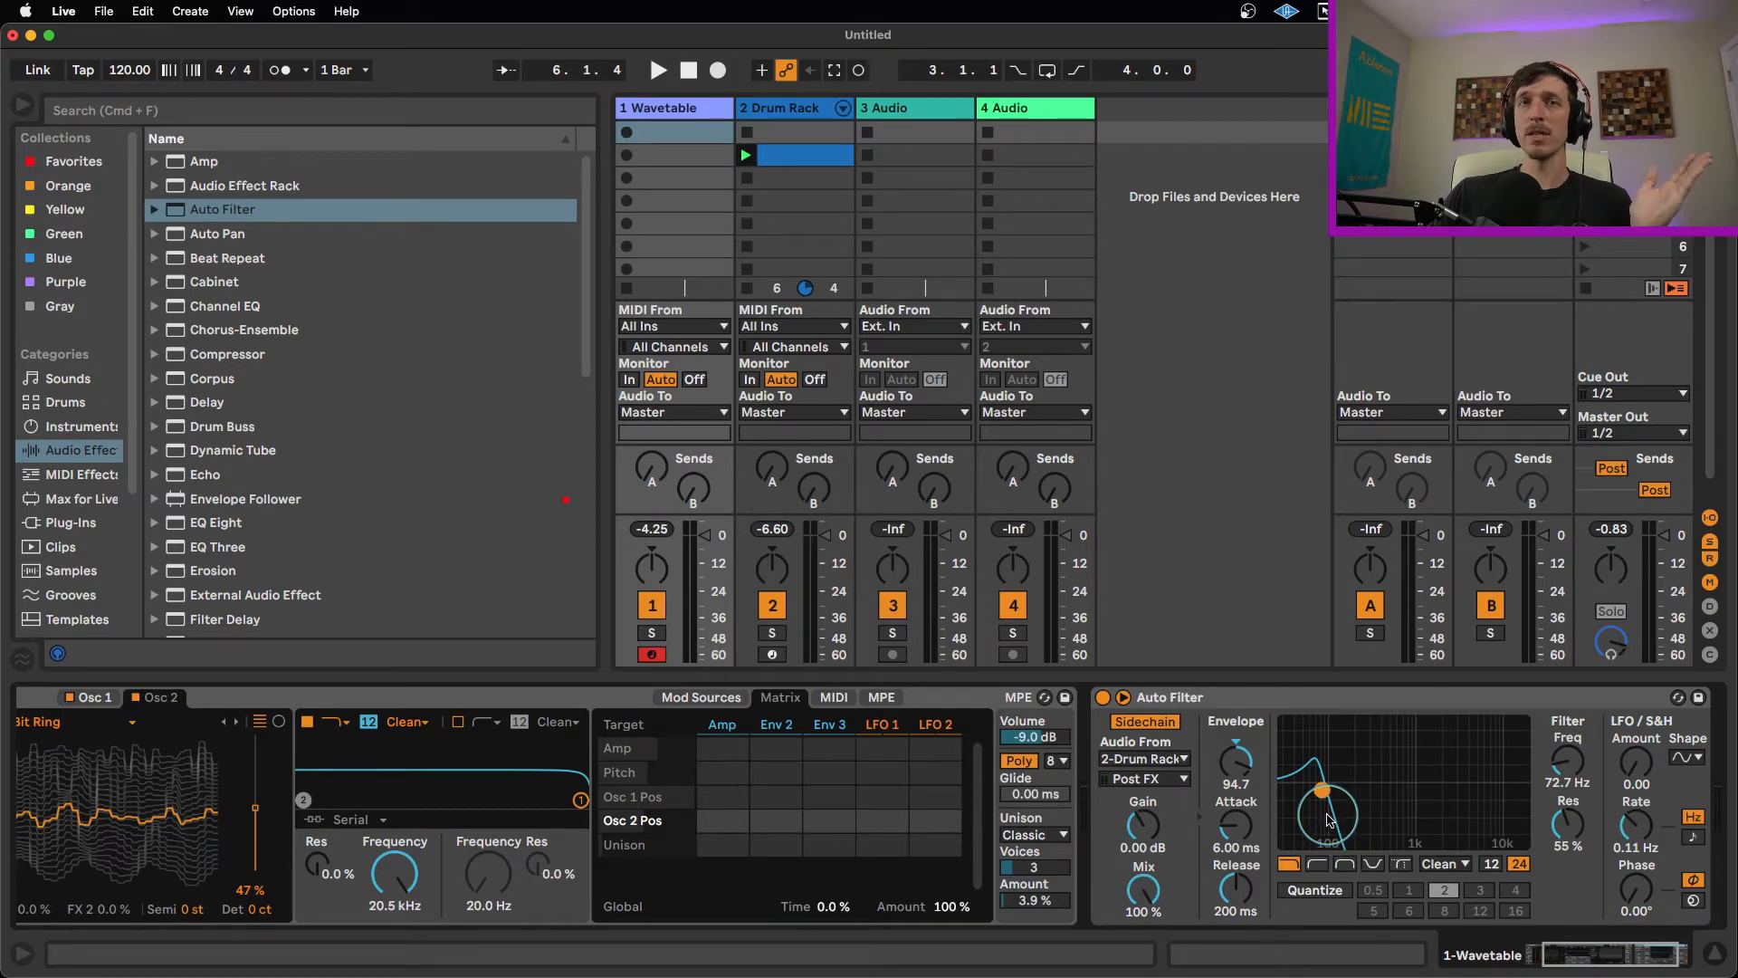
# Try the band-pass filter type during playback and return to low-pass at about 197 Hz cutoff and 39% resonance.
pyautogui.moveTo(1322, 791); pyautogui.dragTo(1348, 799)
pyautogui.click(1344, 864)
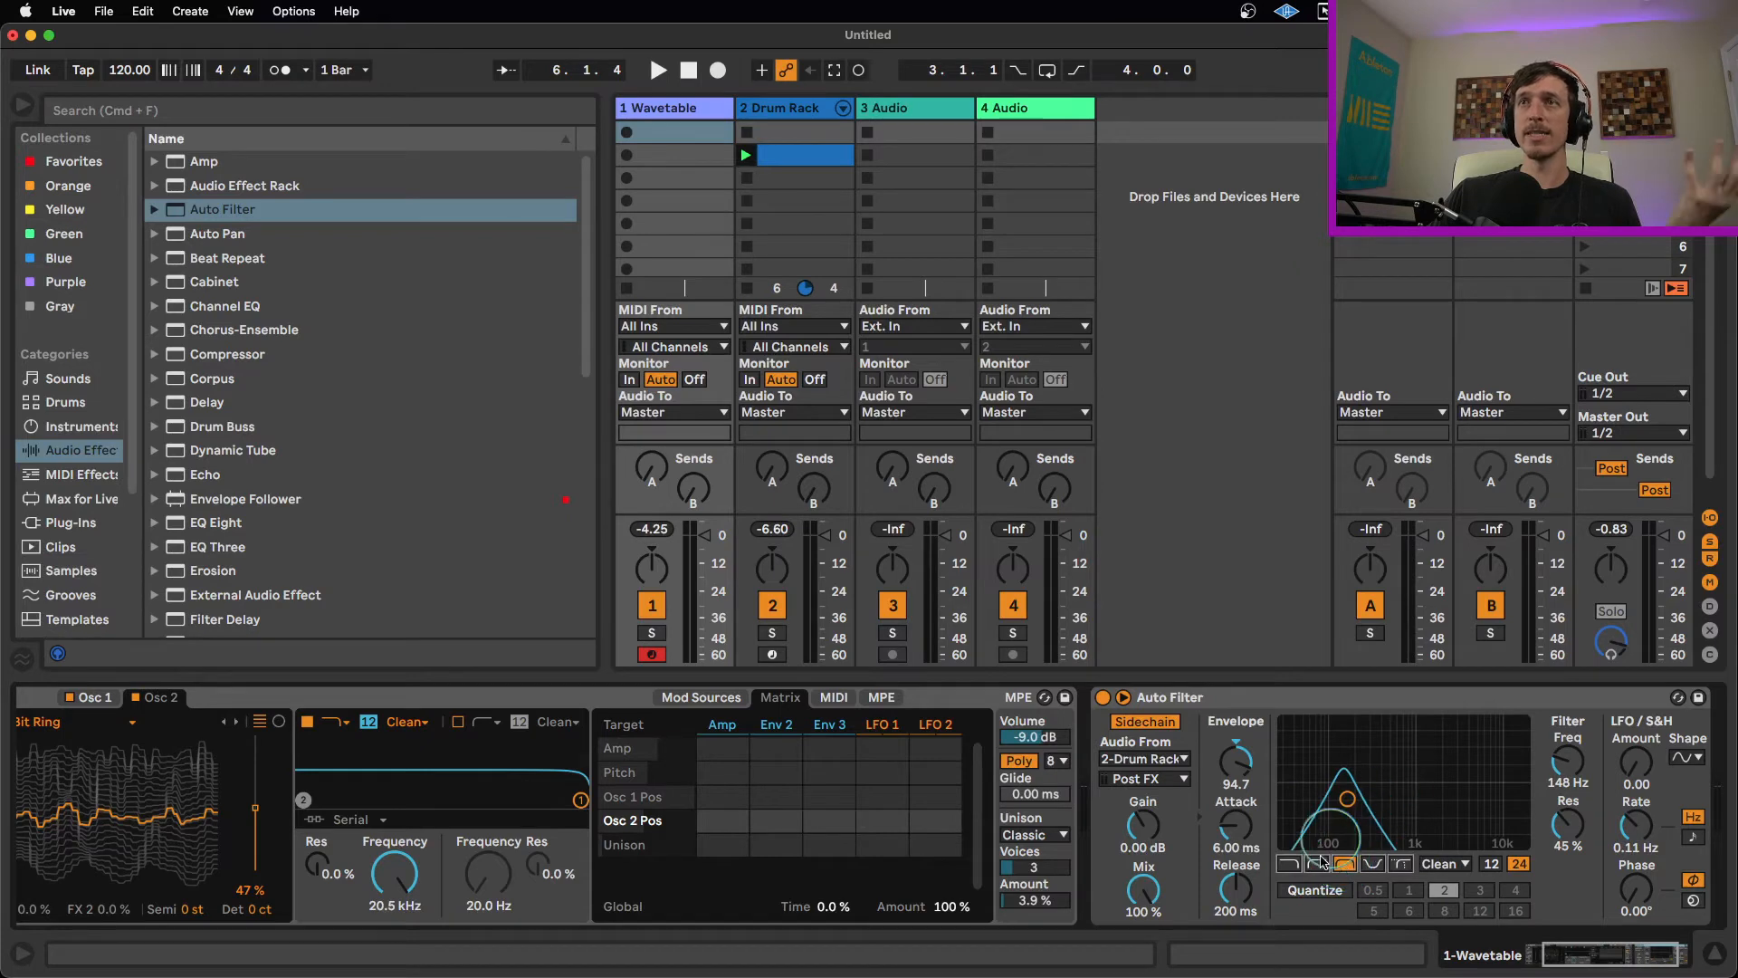
pyautogui.press('space')
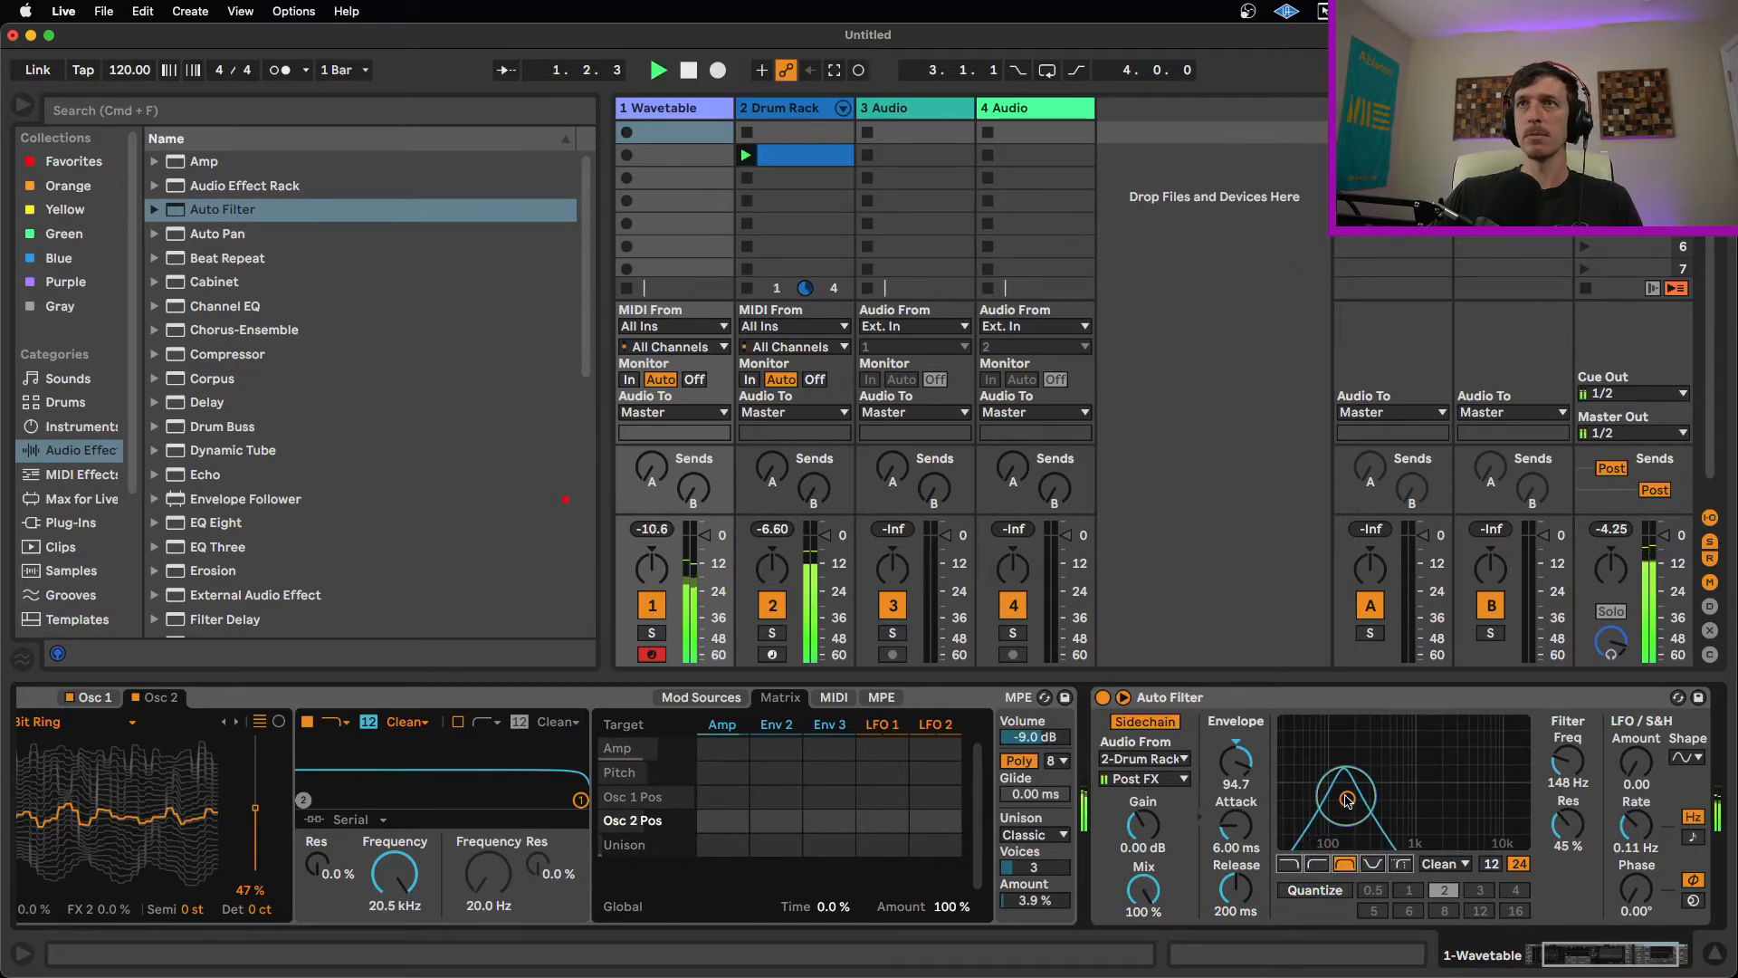
pyautogui.moveTo(1354, 798)
pyautogui.mouseDown()
pyautogui.moveTo(1432, 807)
pyautogui.moveTo(1358, 805)
pyautogui.mouseUp()
pyautogui.click(1290, 862)
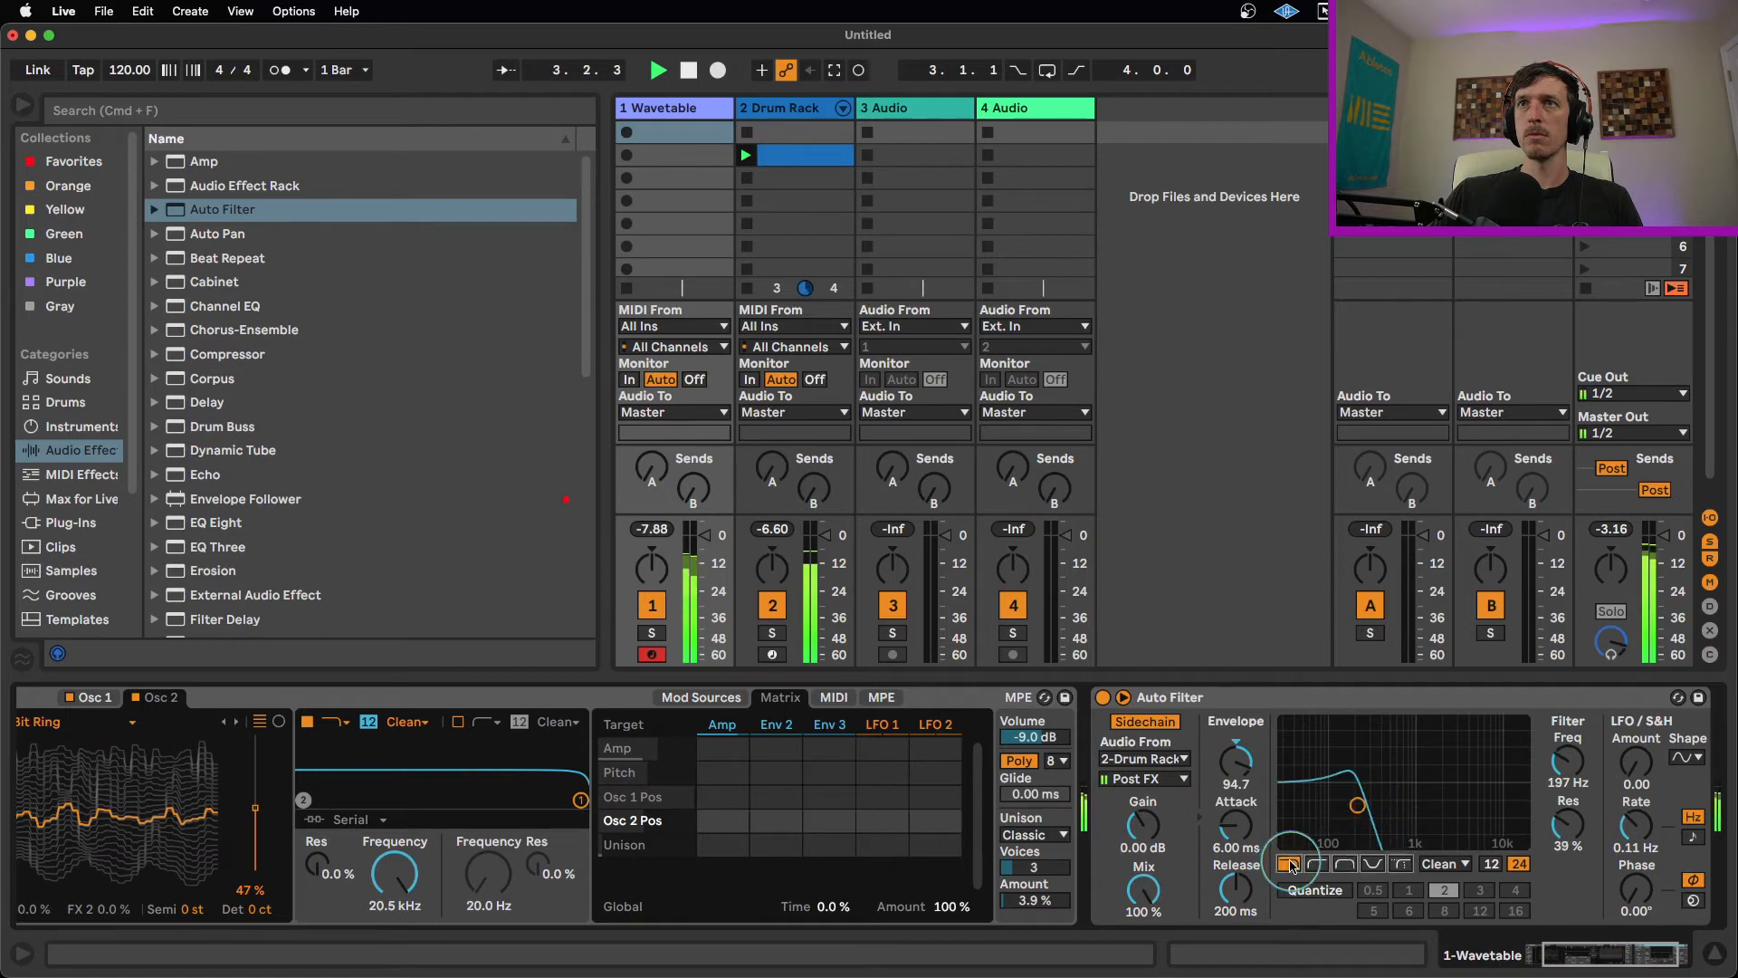
# Reduce the envelope amount to about 66.5 and shorten its attack to about 0.34 ms and release to about 133 ms while auditioning.
pyautogui.press('space')
pyautogui.moveTo(1245, 765); pyautogui.dragTo(1246, 787)
pyautogui.click(1243, 828)
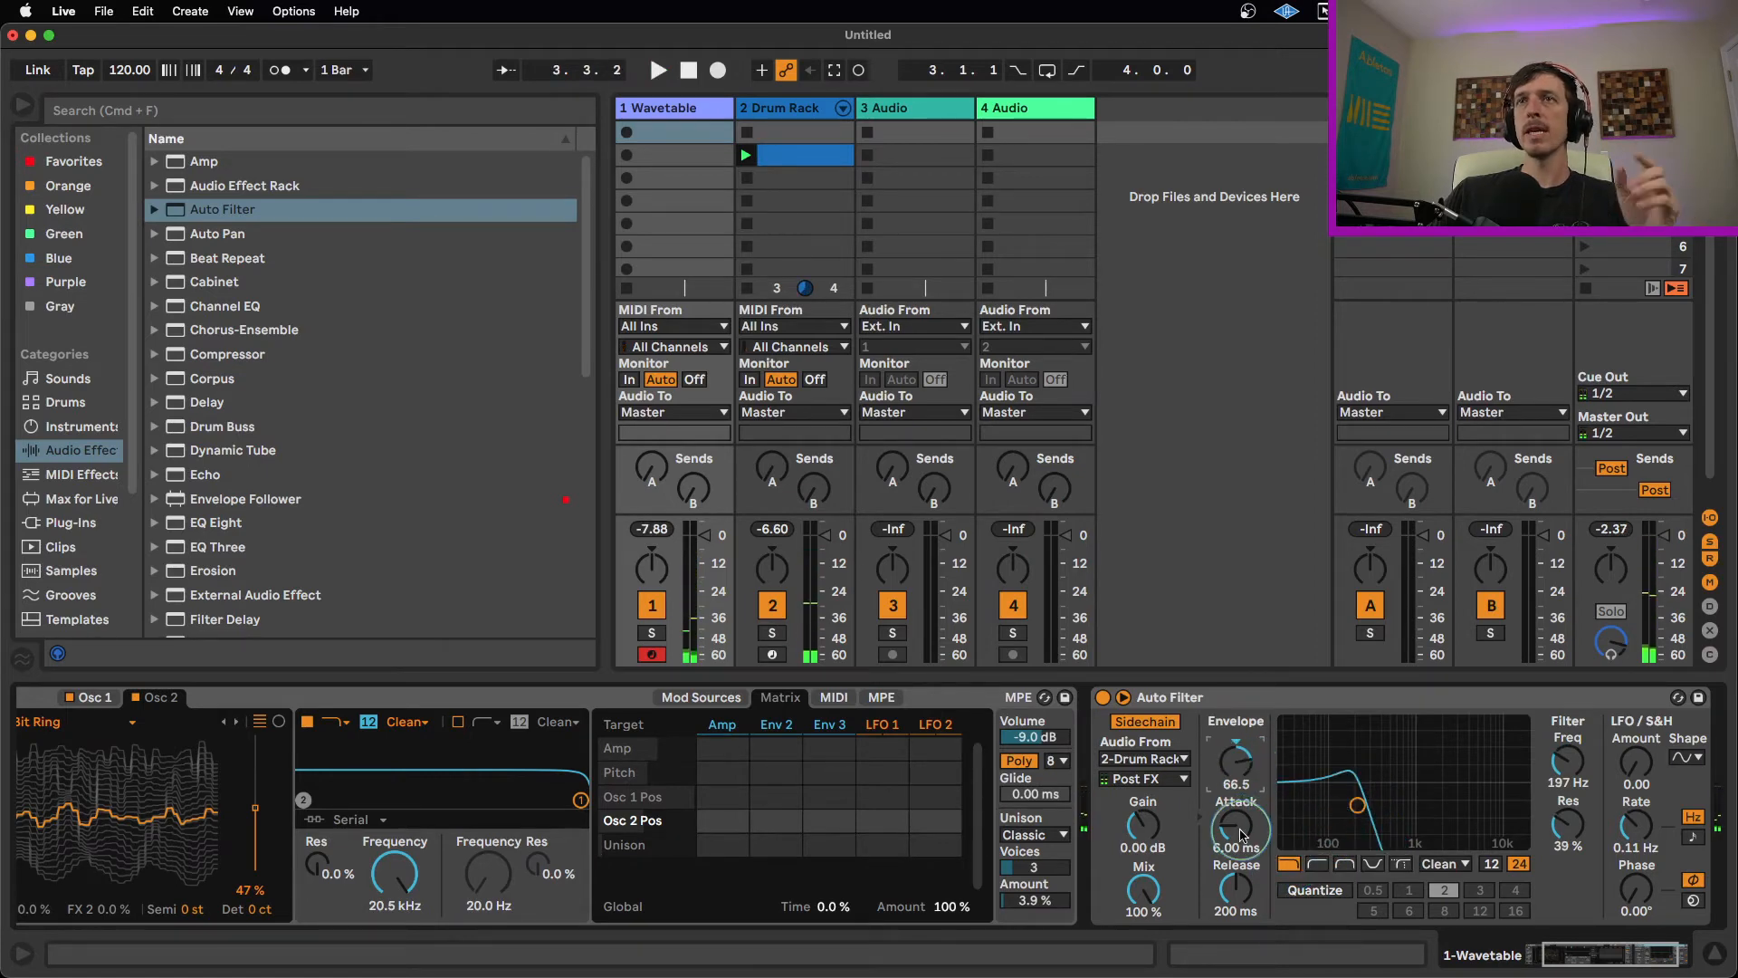
pyautogui.click(1247, 877)
pyautogui.click(1236, 831)
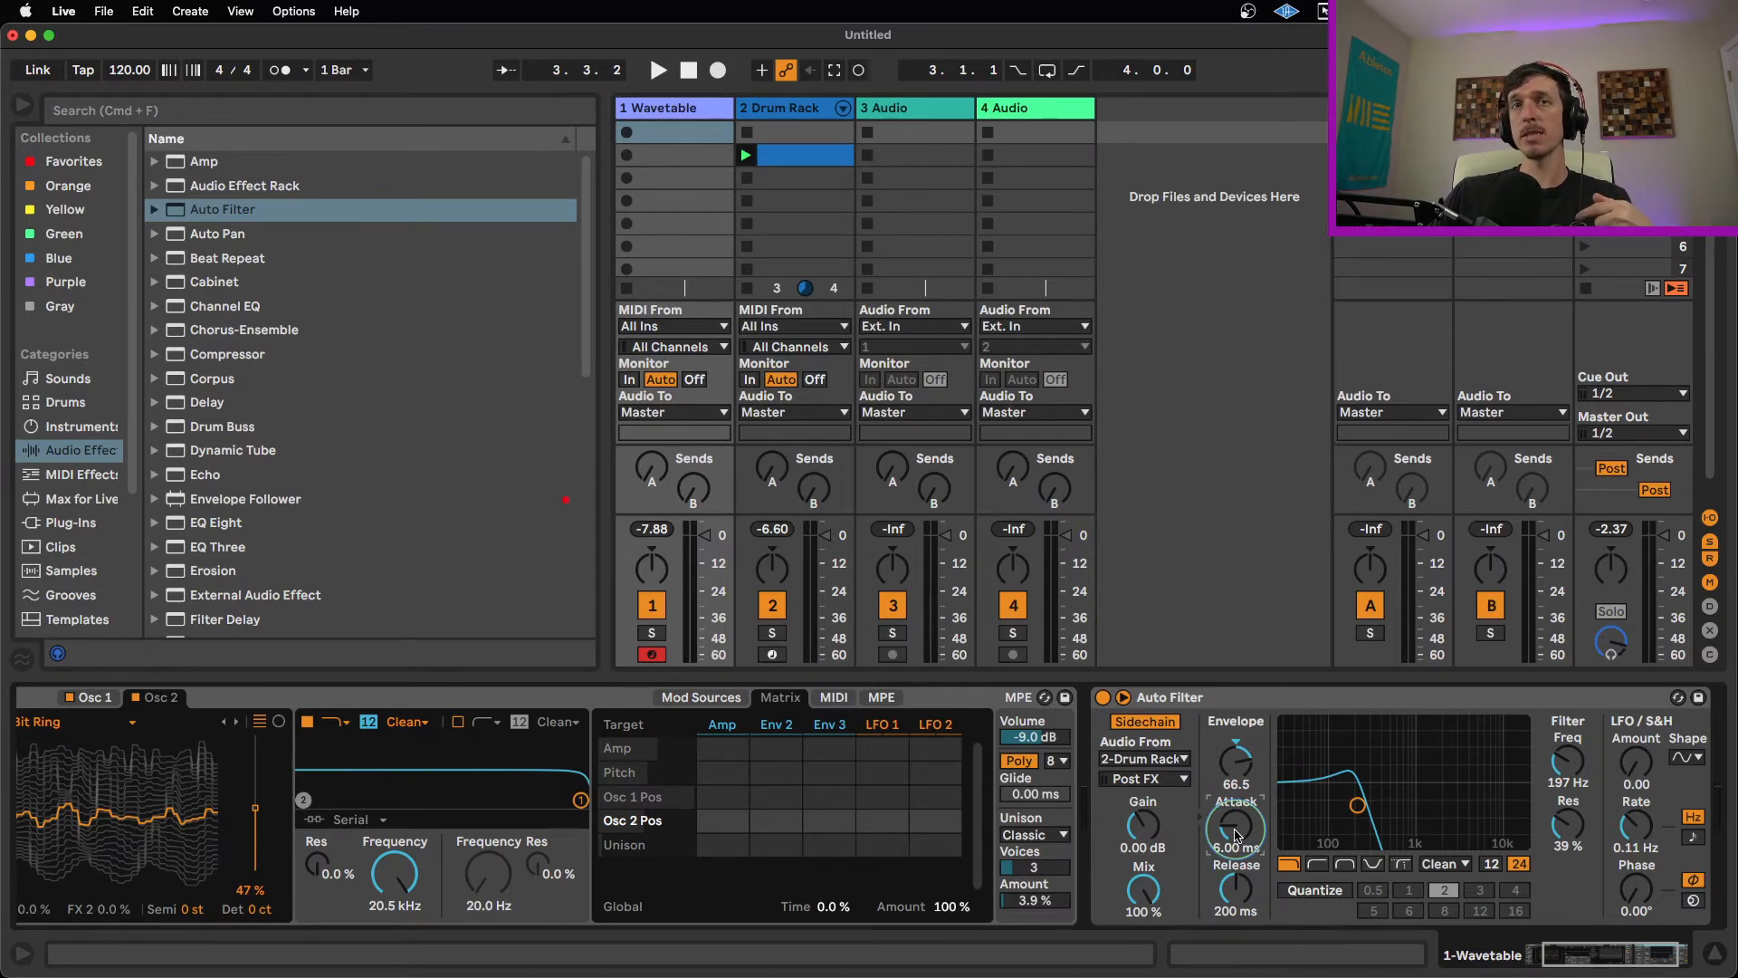
pyautogui.press('space')
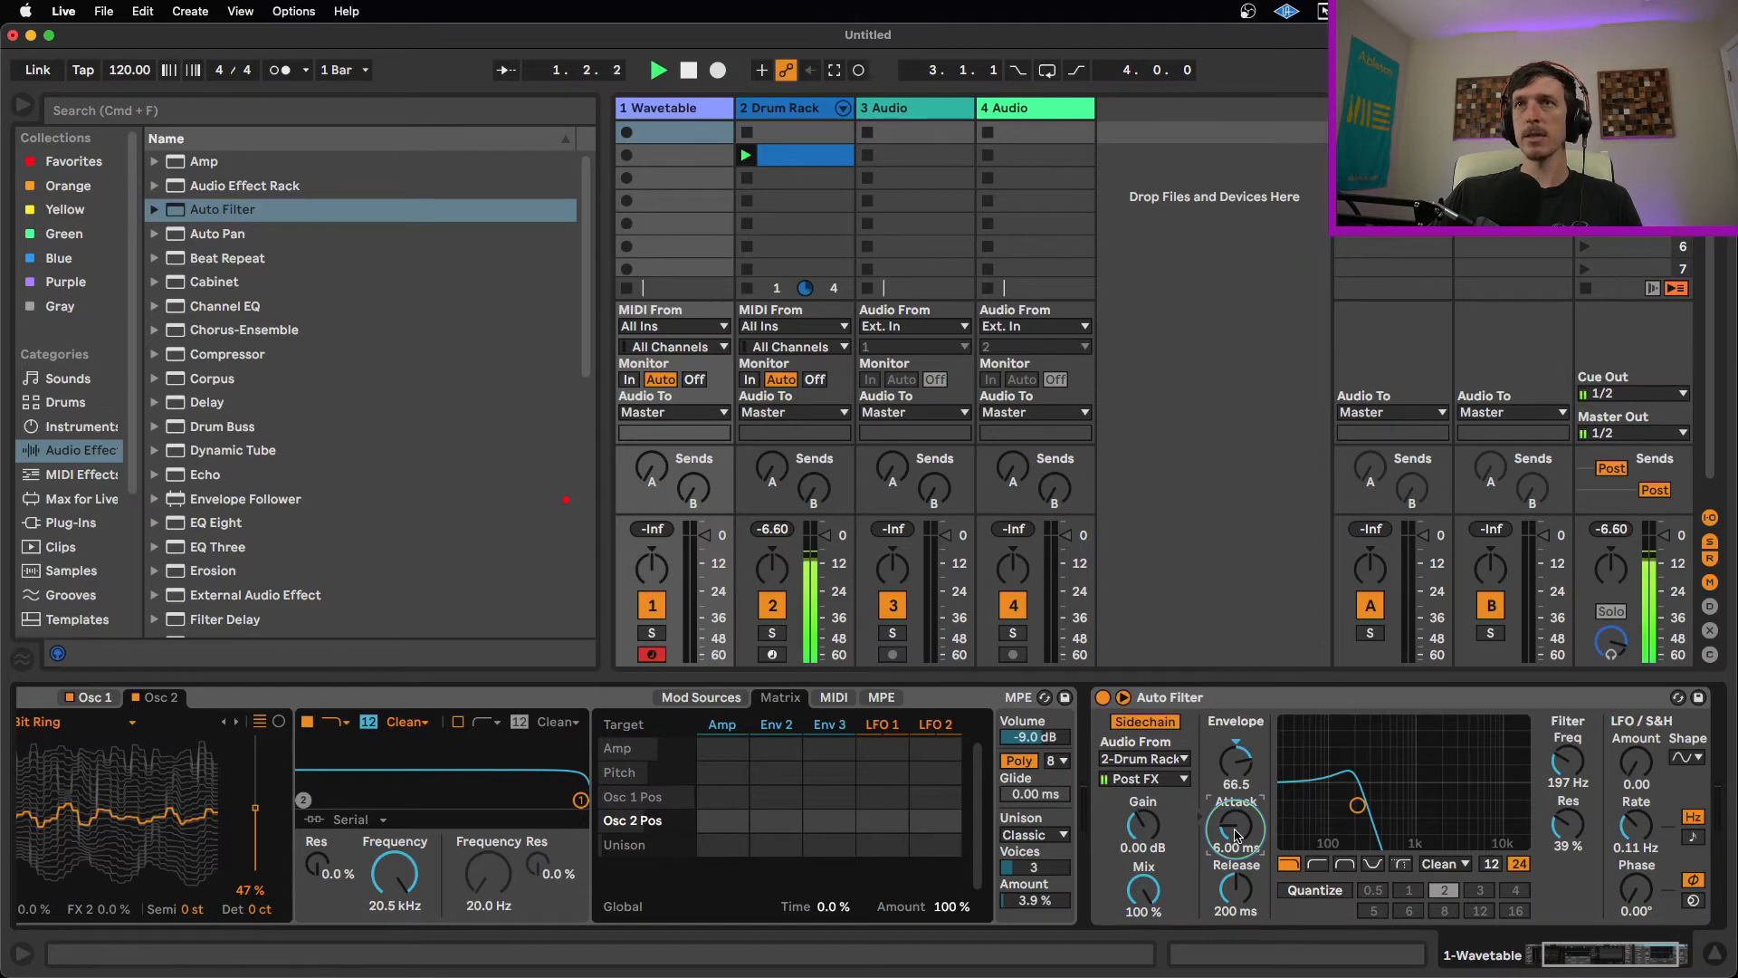
pyautogui.moveTo(1237, 833)
pyautogui.mouseDown()
pyautogui.moveTo(1237, 815)
pyautogui.moveTo(1236, 896)
pyautogui.moveTo(1243, 865)
pyautogui.mouseUp()
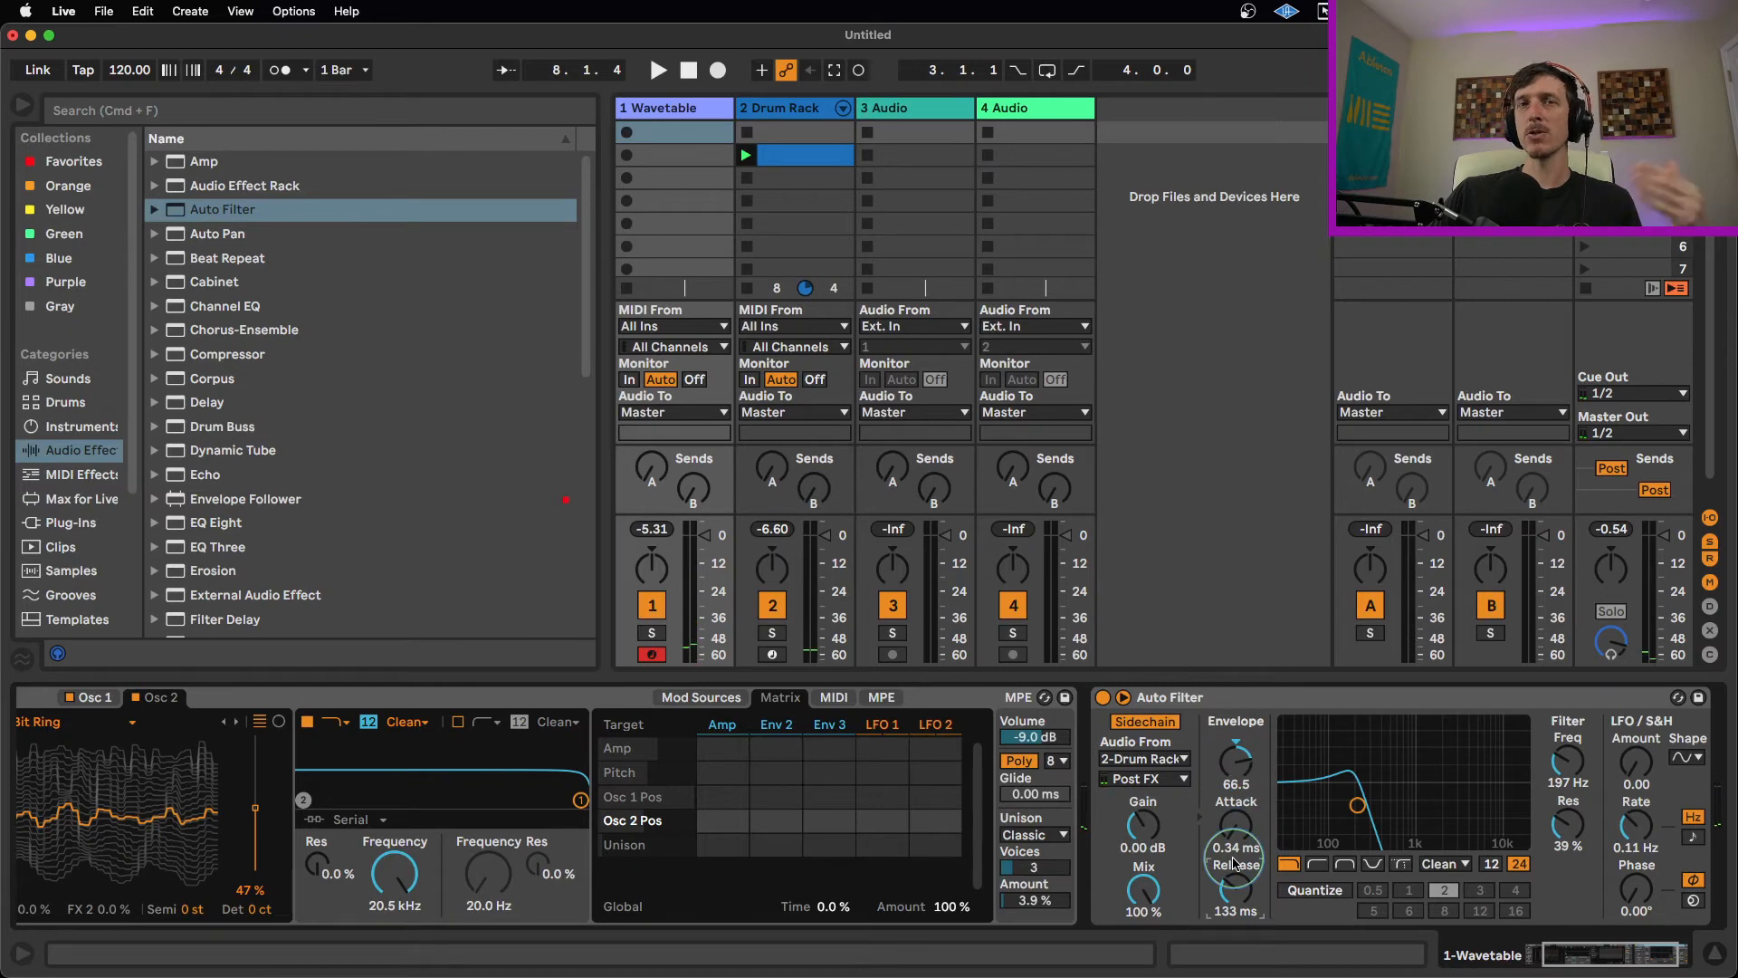
# Set the cutoff to about 261 Hz and enable filter Quantize, trying several beat values and settling on 1.
pyautogui.moveTo(1357, 804); pyautogui.dragTo(1368, 806)
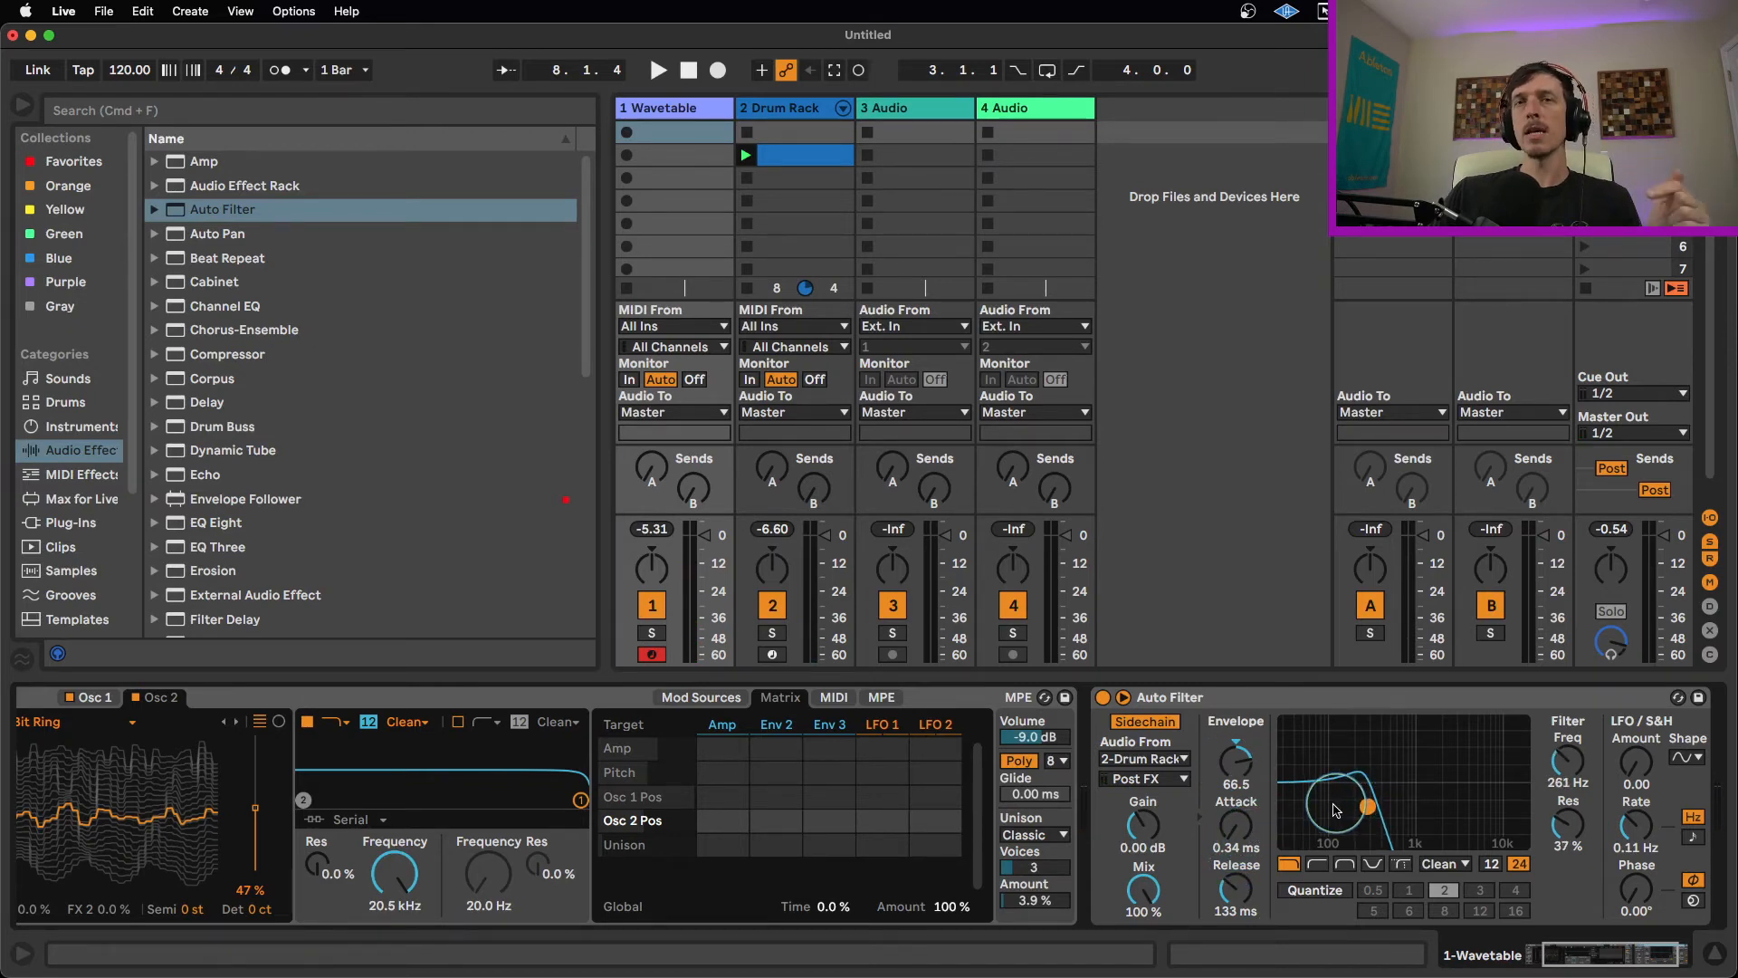
pyautogui.click(1315, 892)
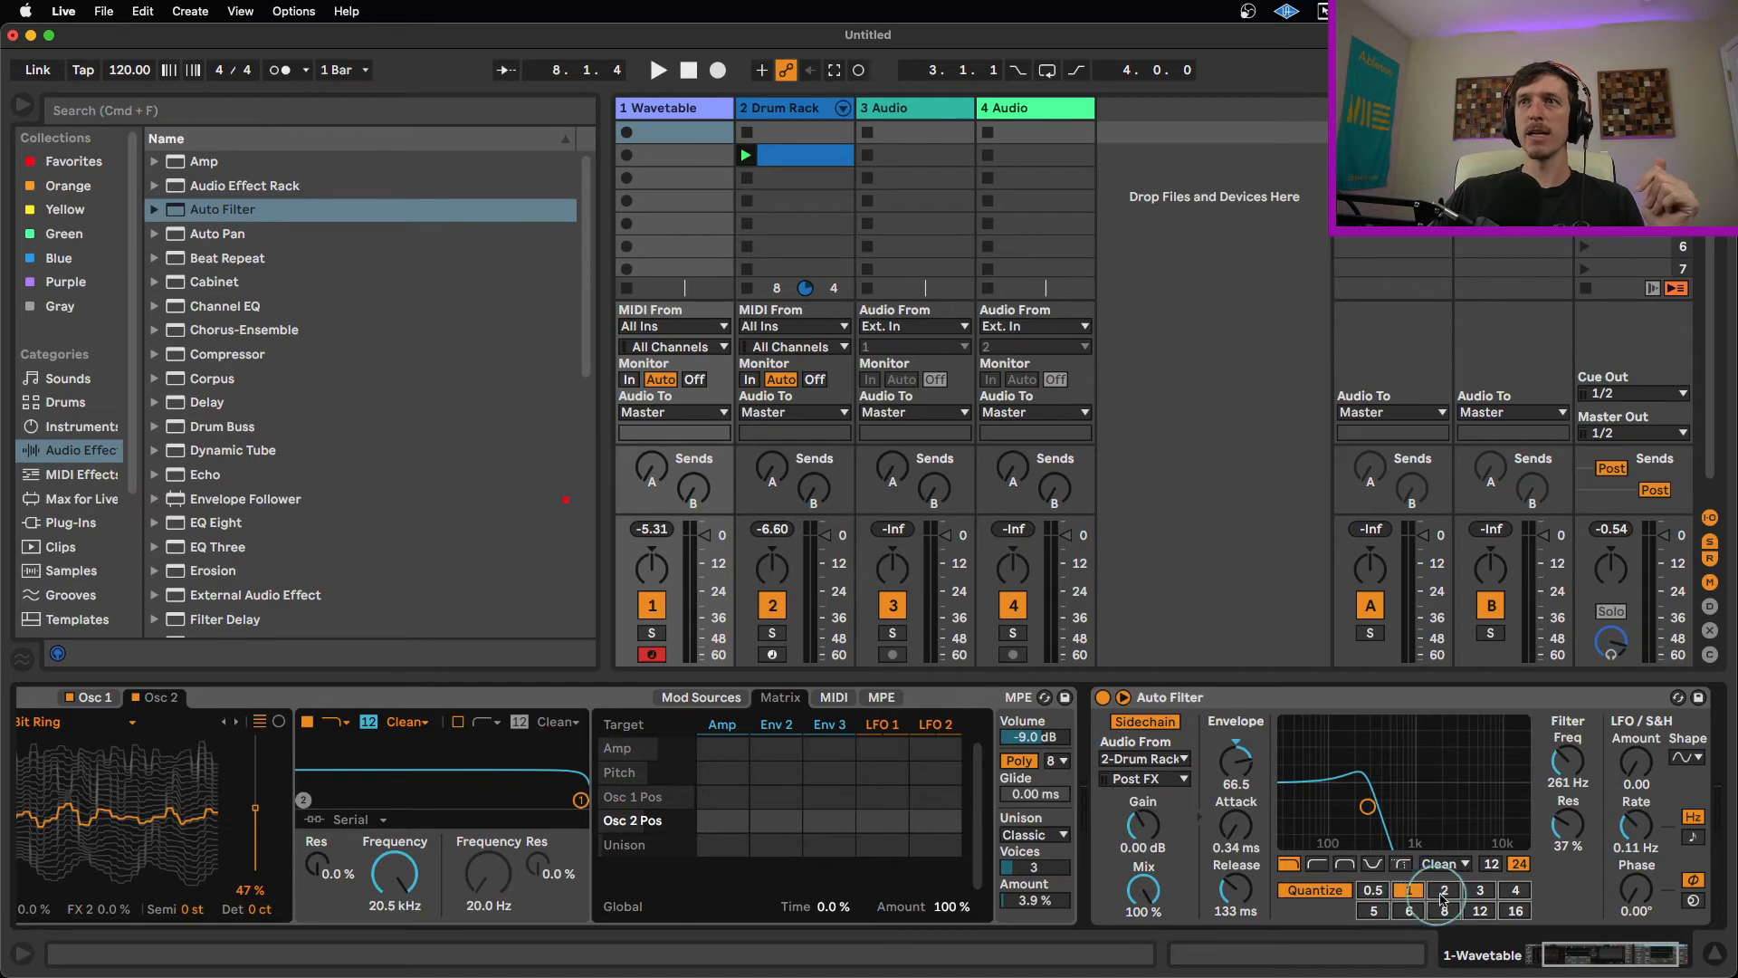
pyautogui.click(1480, 890)
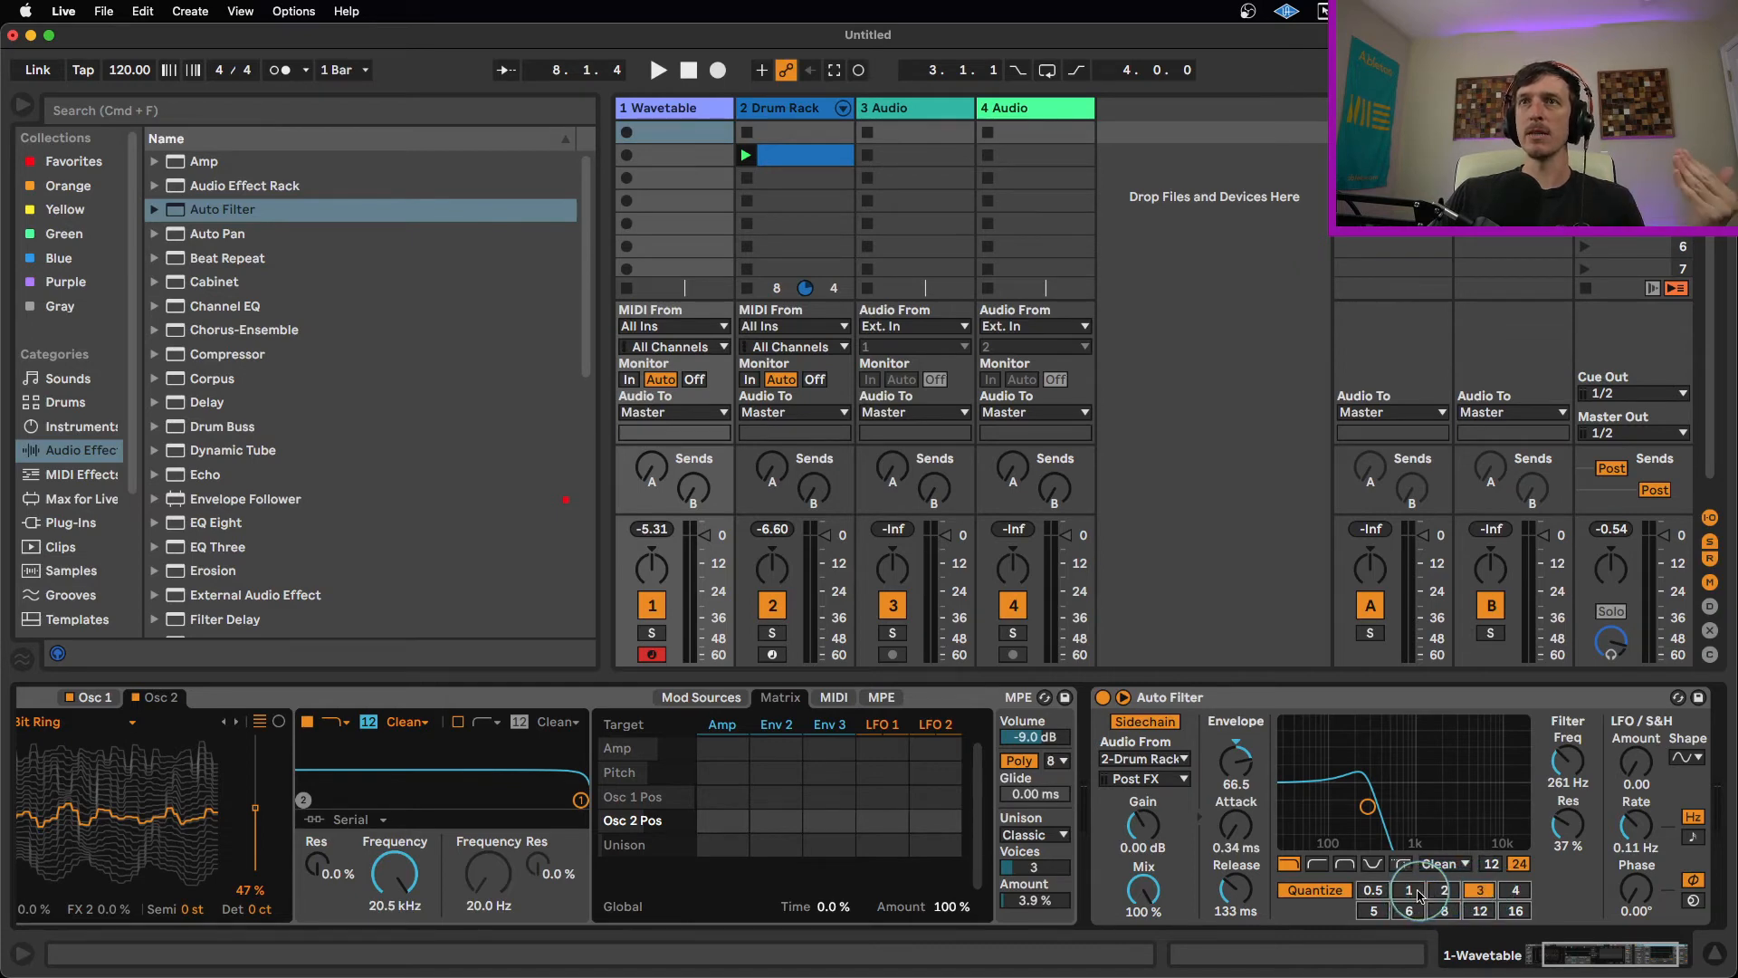
pyautogui.click(1374, 892)
pyautogui.click(1410, 890)
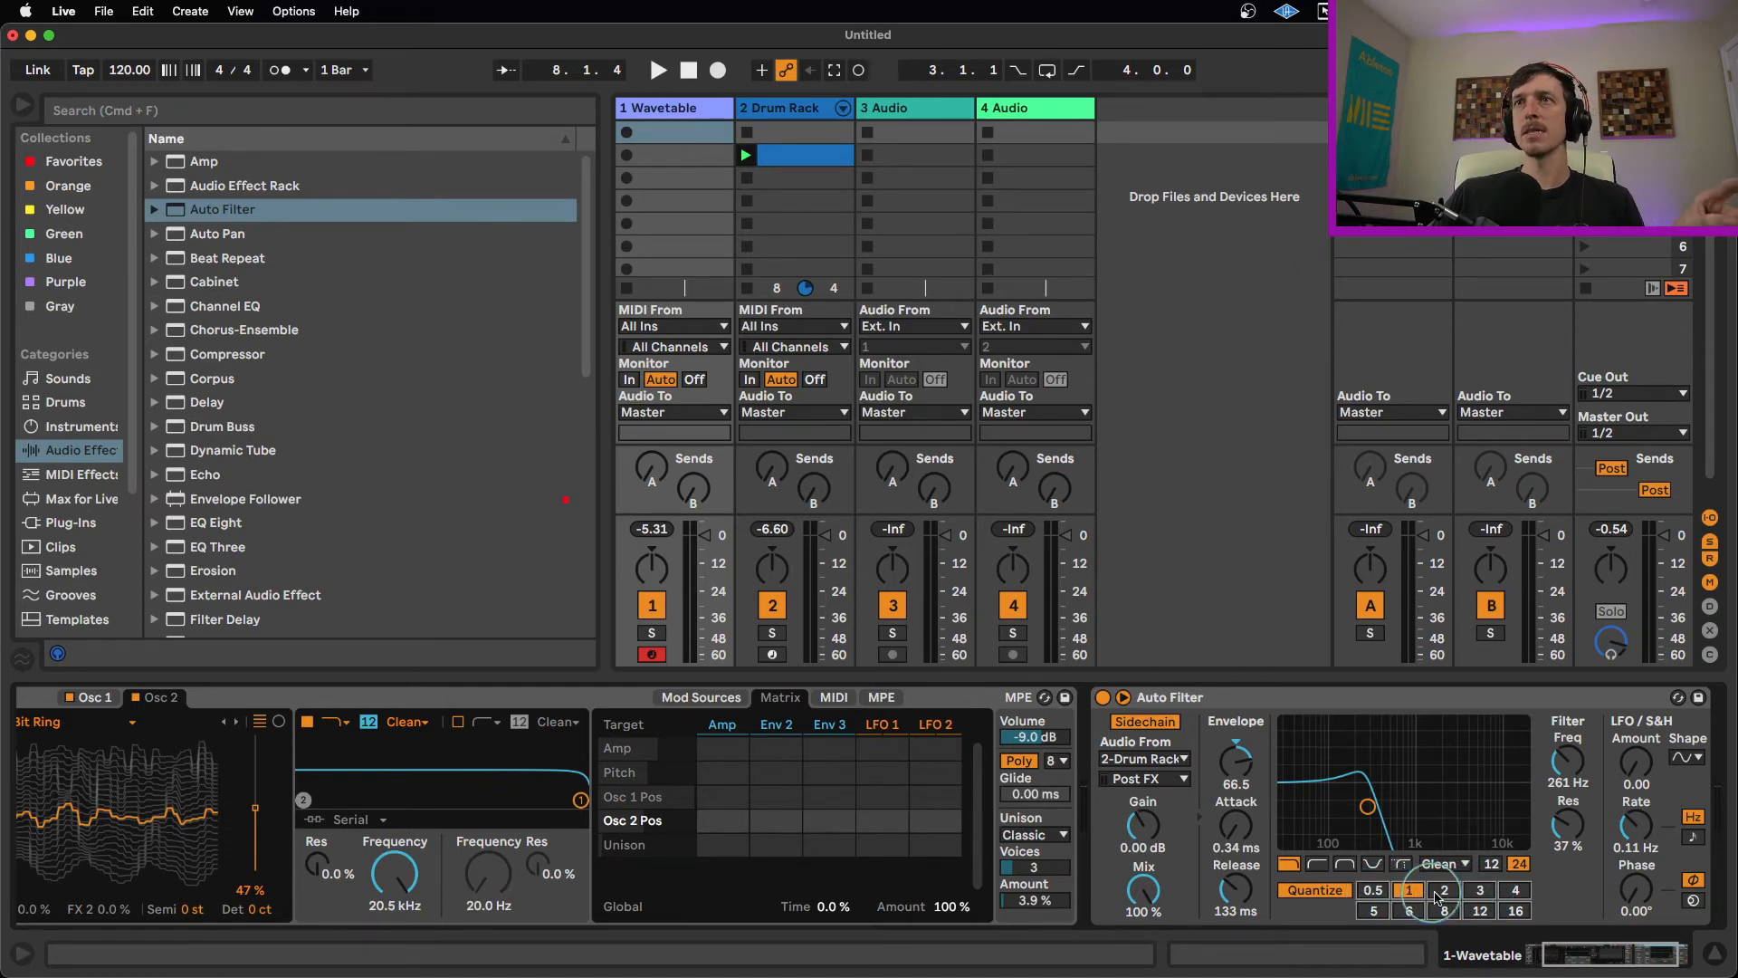
pyautogui.click(1444, 889)
pyautogui.click(1514, 890)
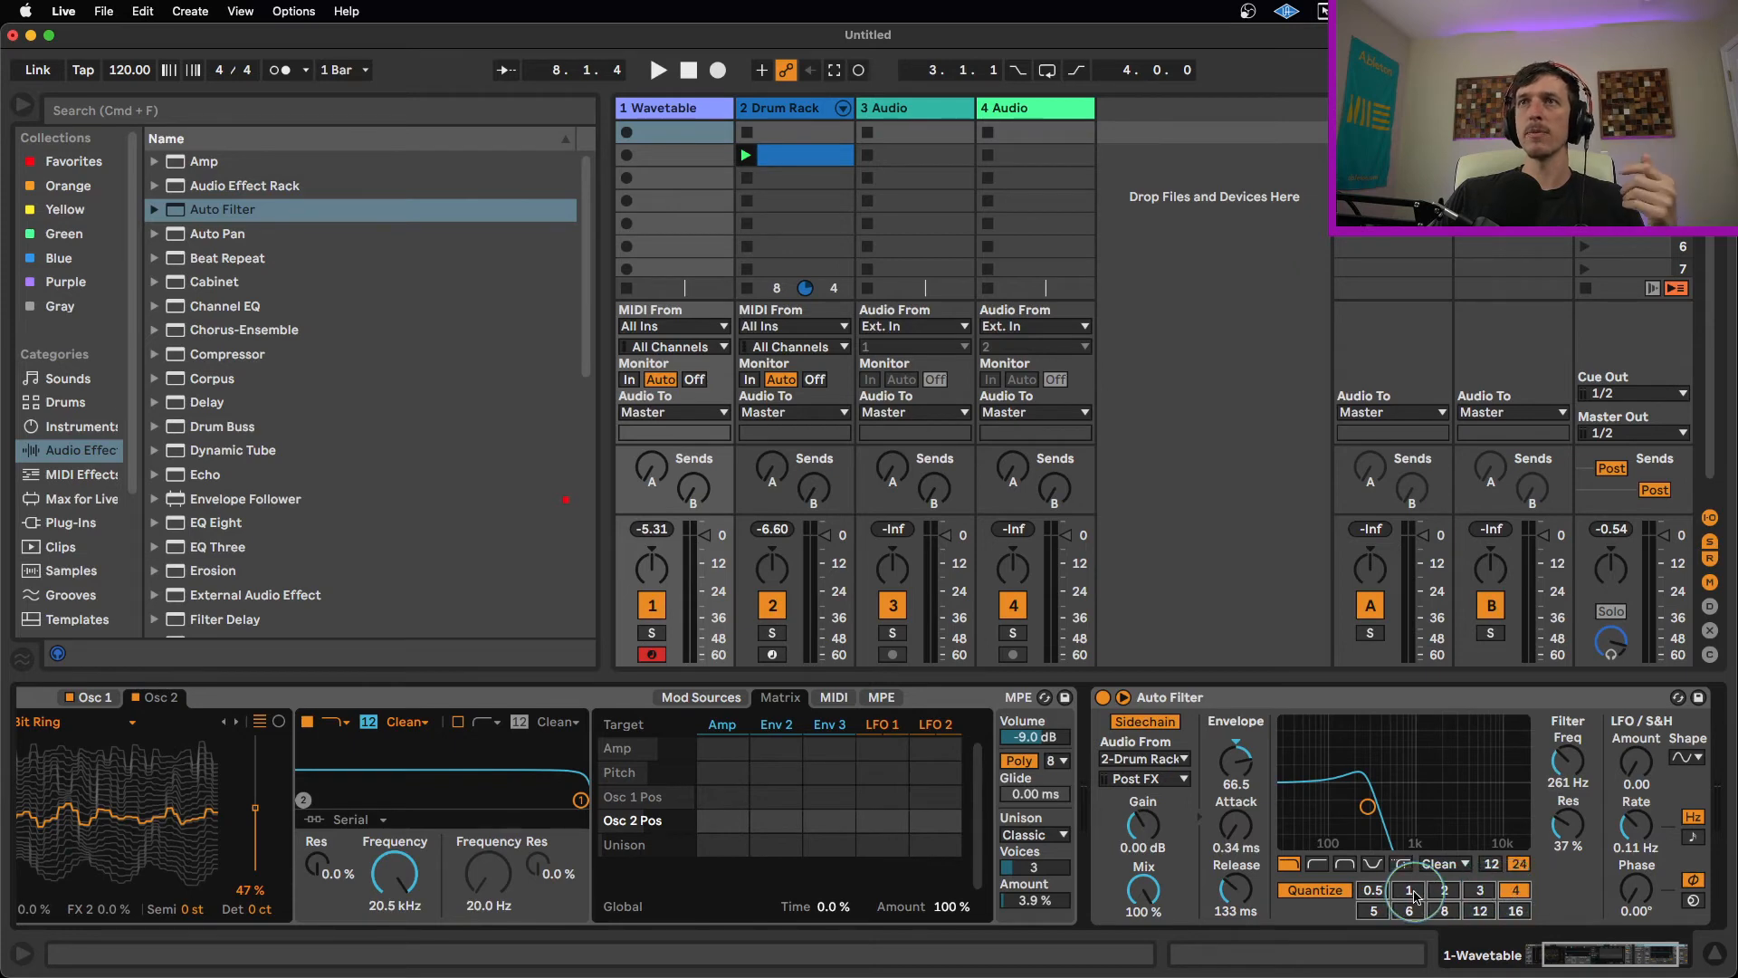
pyautogui.click(1409, 889)
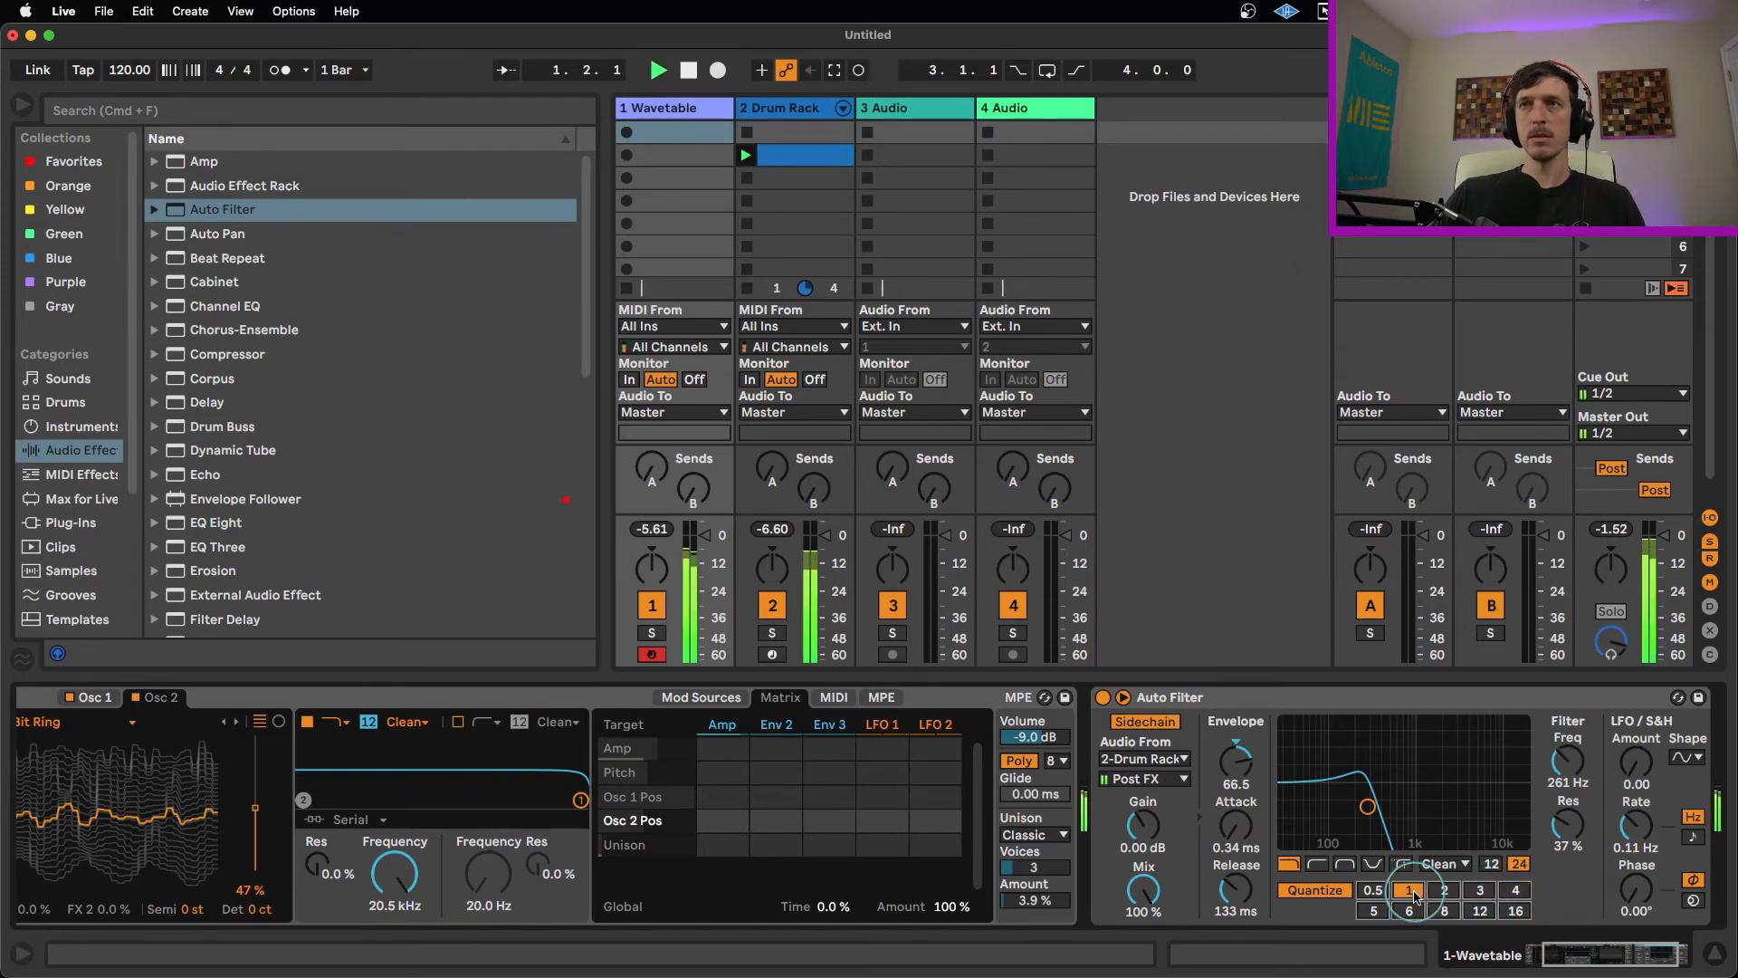
# While playing, set the cutoff to about 177 Hz, raise the envelope amount to about 111, and switch Quantize to 2.
pyautogui.click(1366, 807)
pyautogui.moveTo(1367, 806); pyautogui.dragTo(1235, 744)
pyautogui.click(1373, 890)
pyautogui.click(1445, 890)
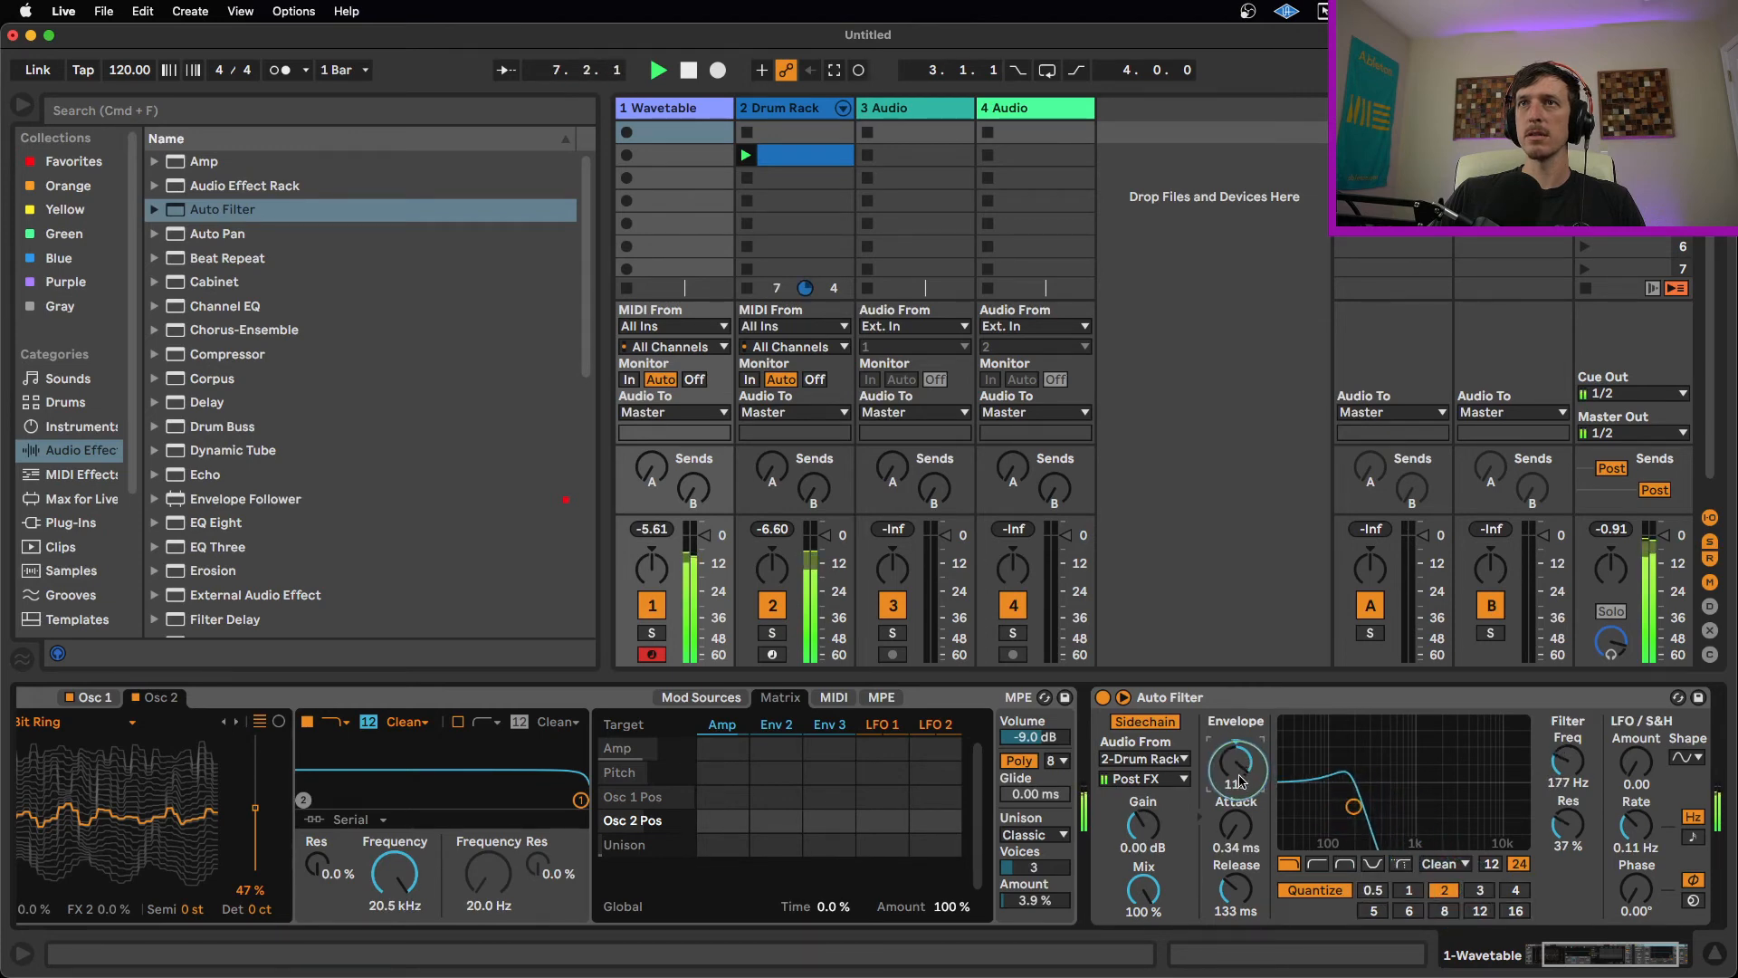
# Shorten the envelope release to about 73.1 ms and lengthen the attack to about 6.74 ms.
pyautogui.moveTo(1235, 890); pyautogui.dragTo(1237, 894)
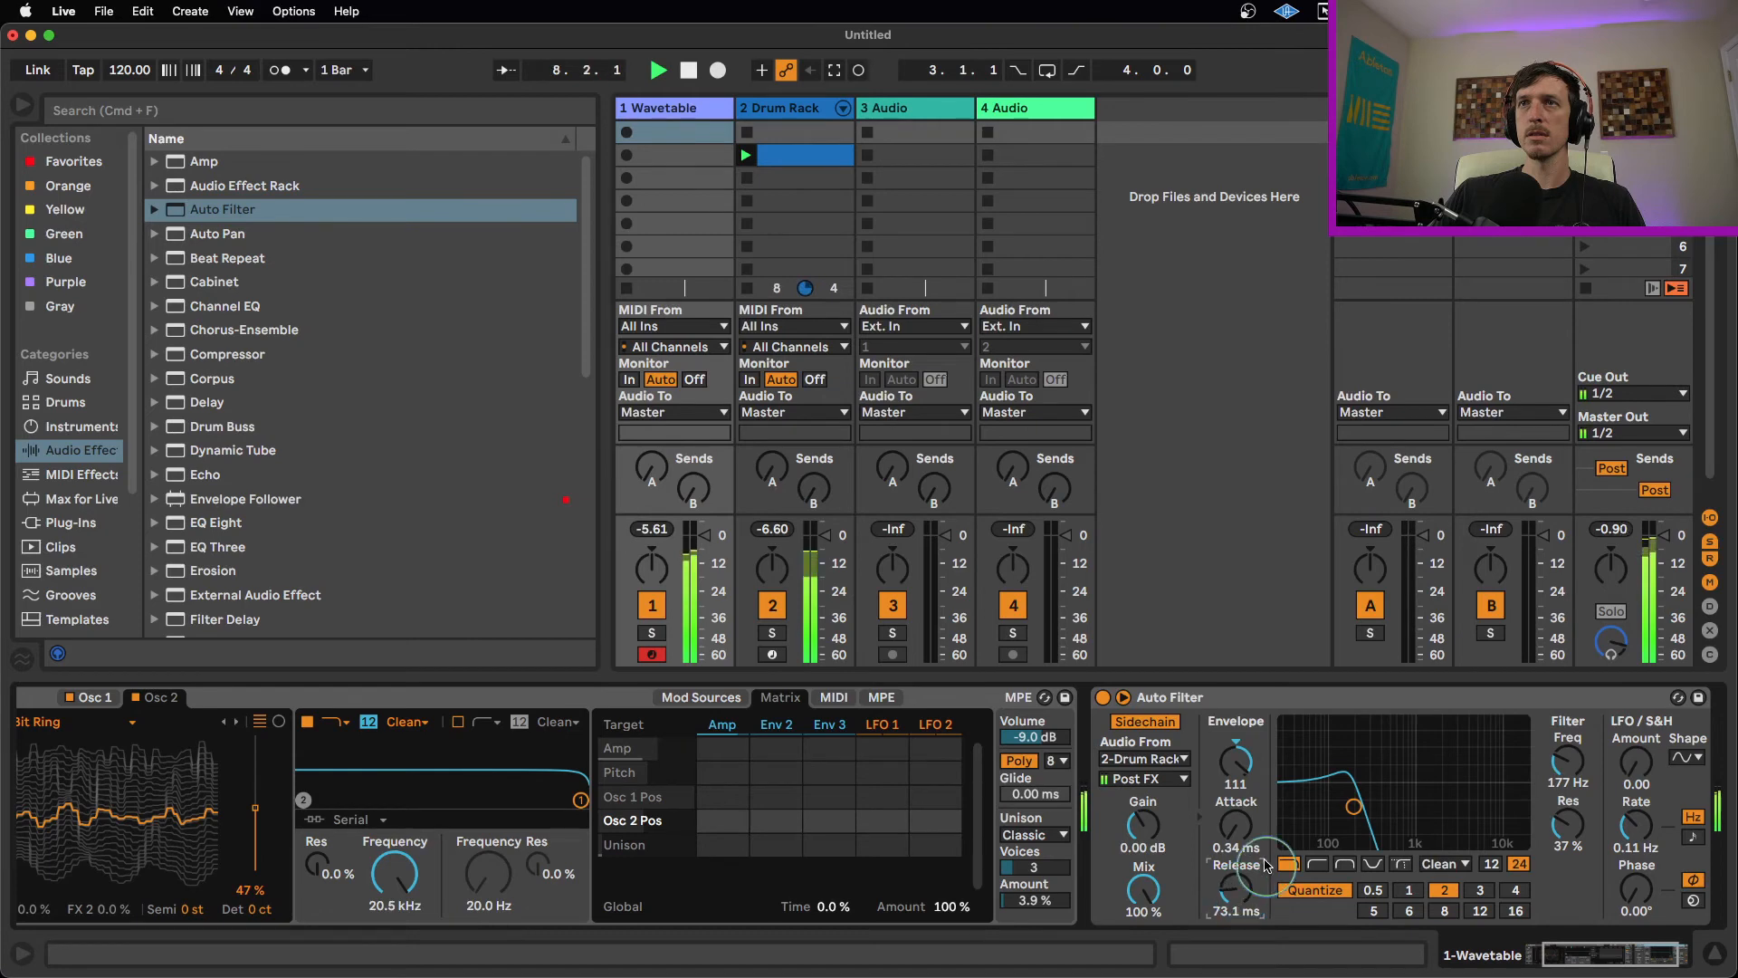
pyautogui.moveTo(1238, 827); pyautogui.dragTo(1237, 791)
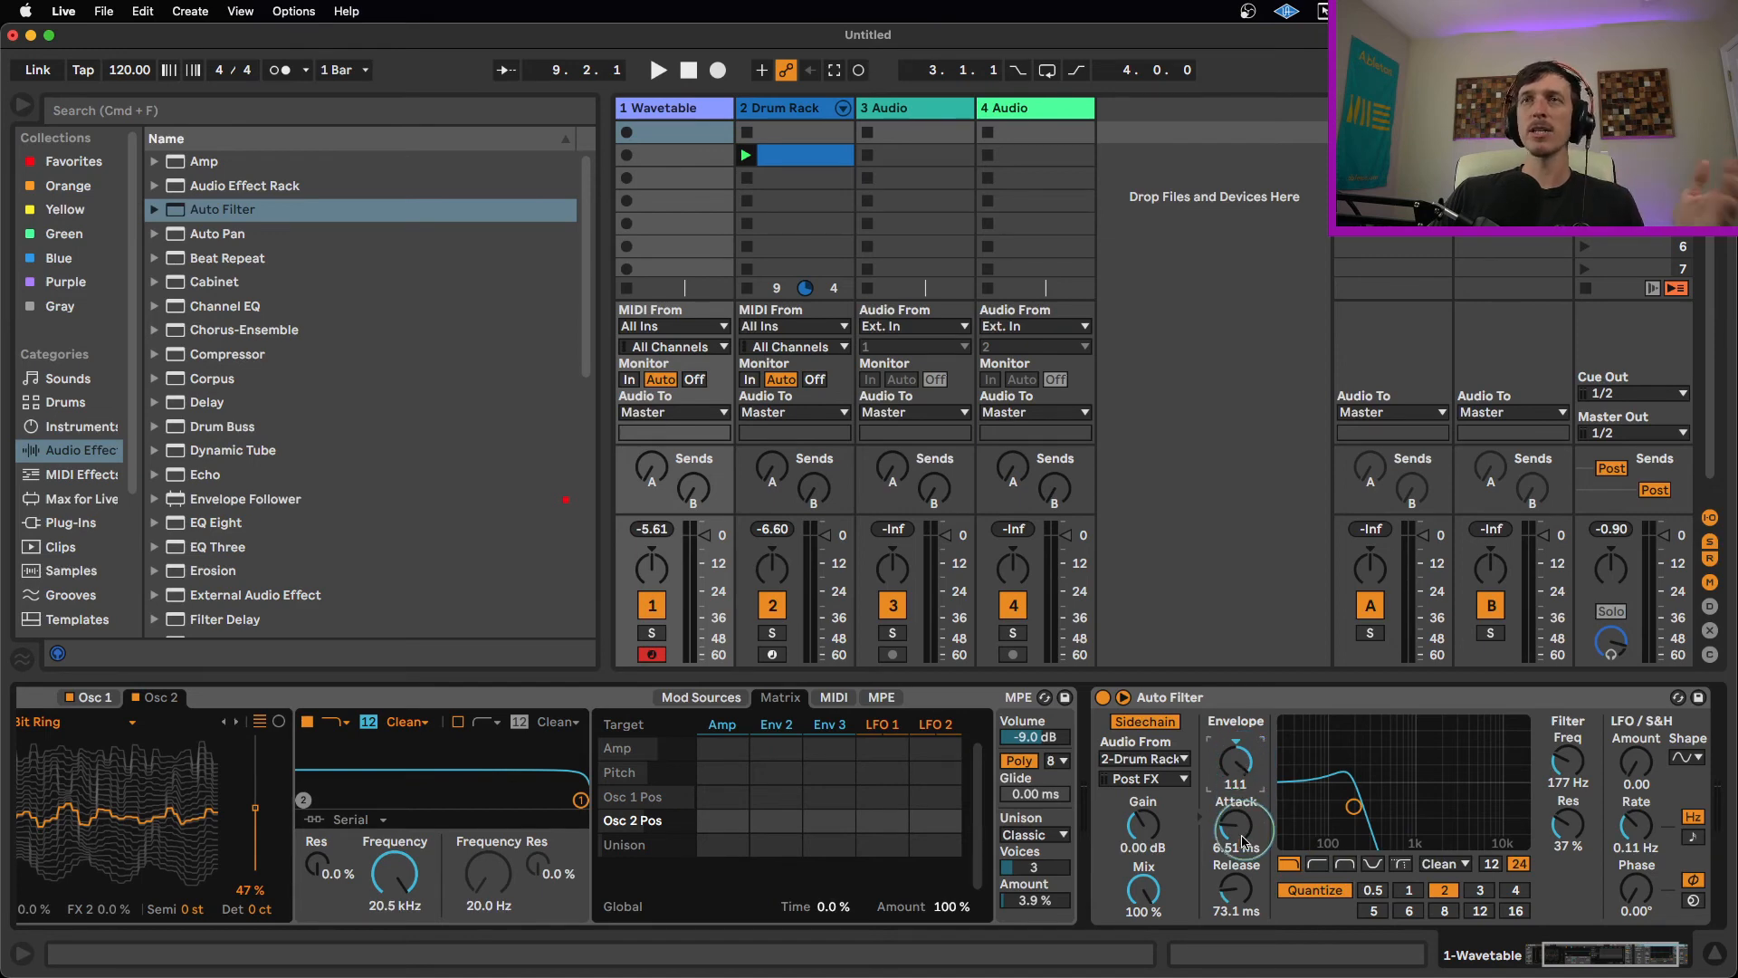
pyautogui.moveTo(1237, 831); pyautogui.dragTo(1238, 829)
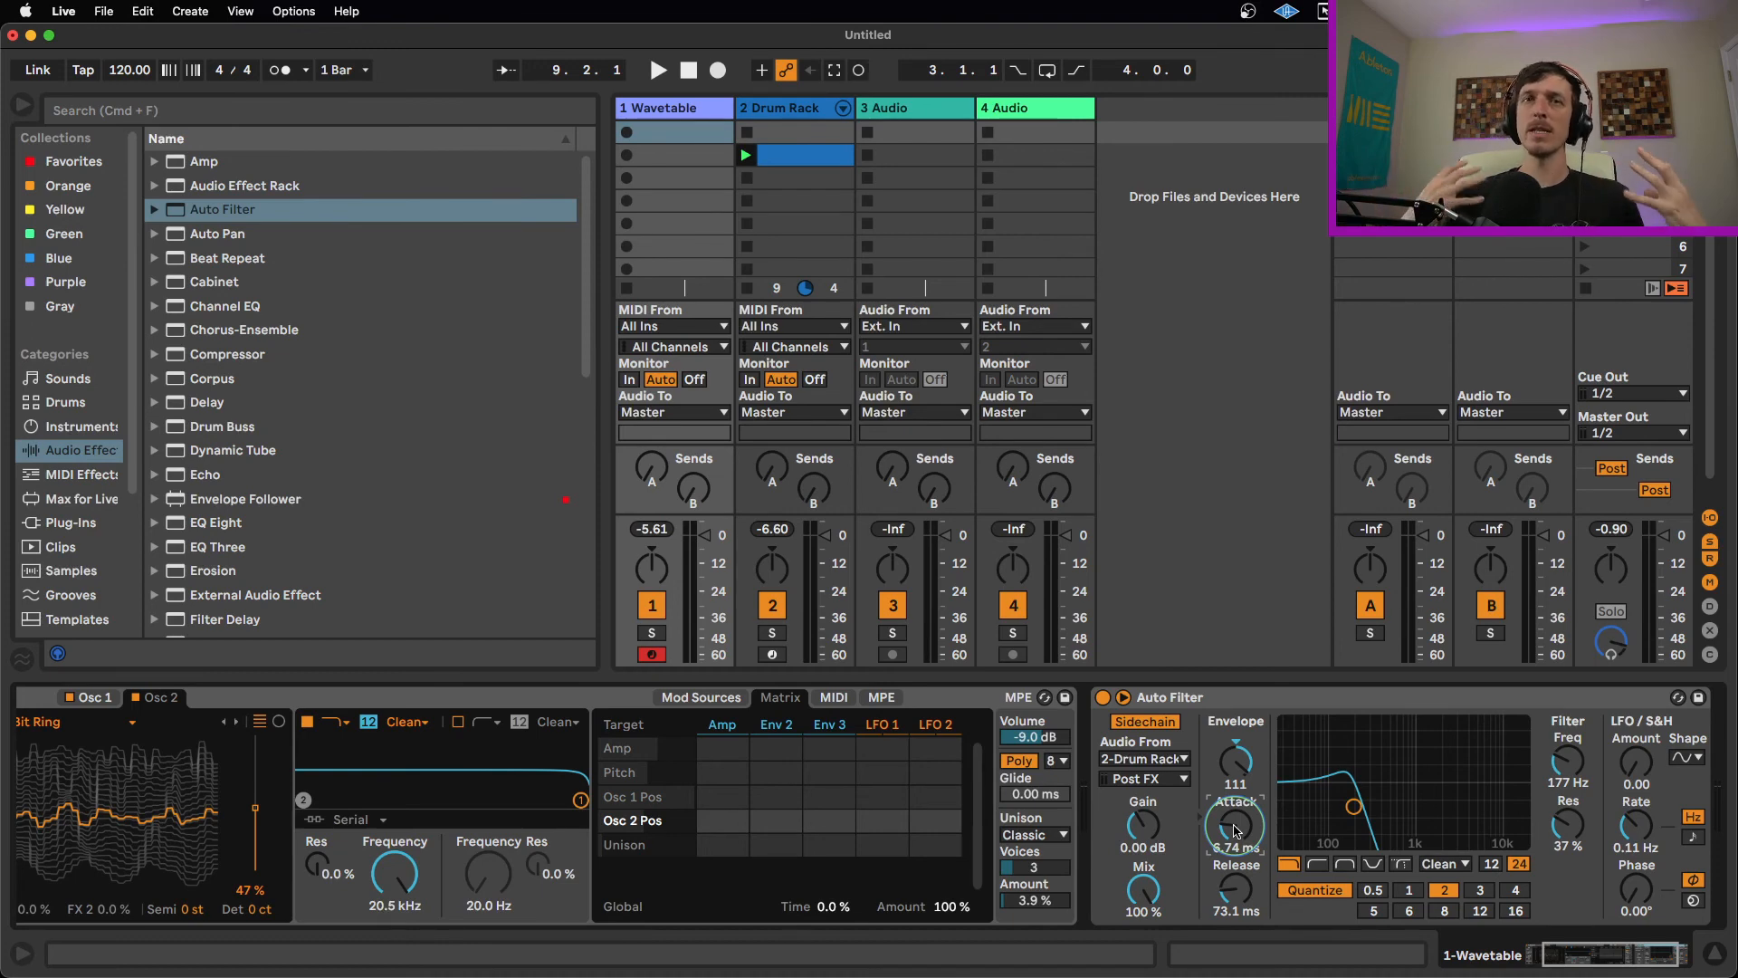
# Raise the Auto Filter cutoff to about 415 Hz with about 39% resonance.
pyautogui.click(1327, 707)
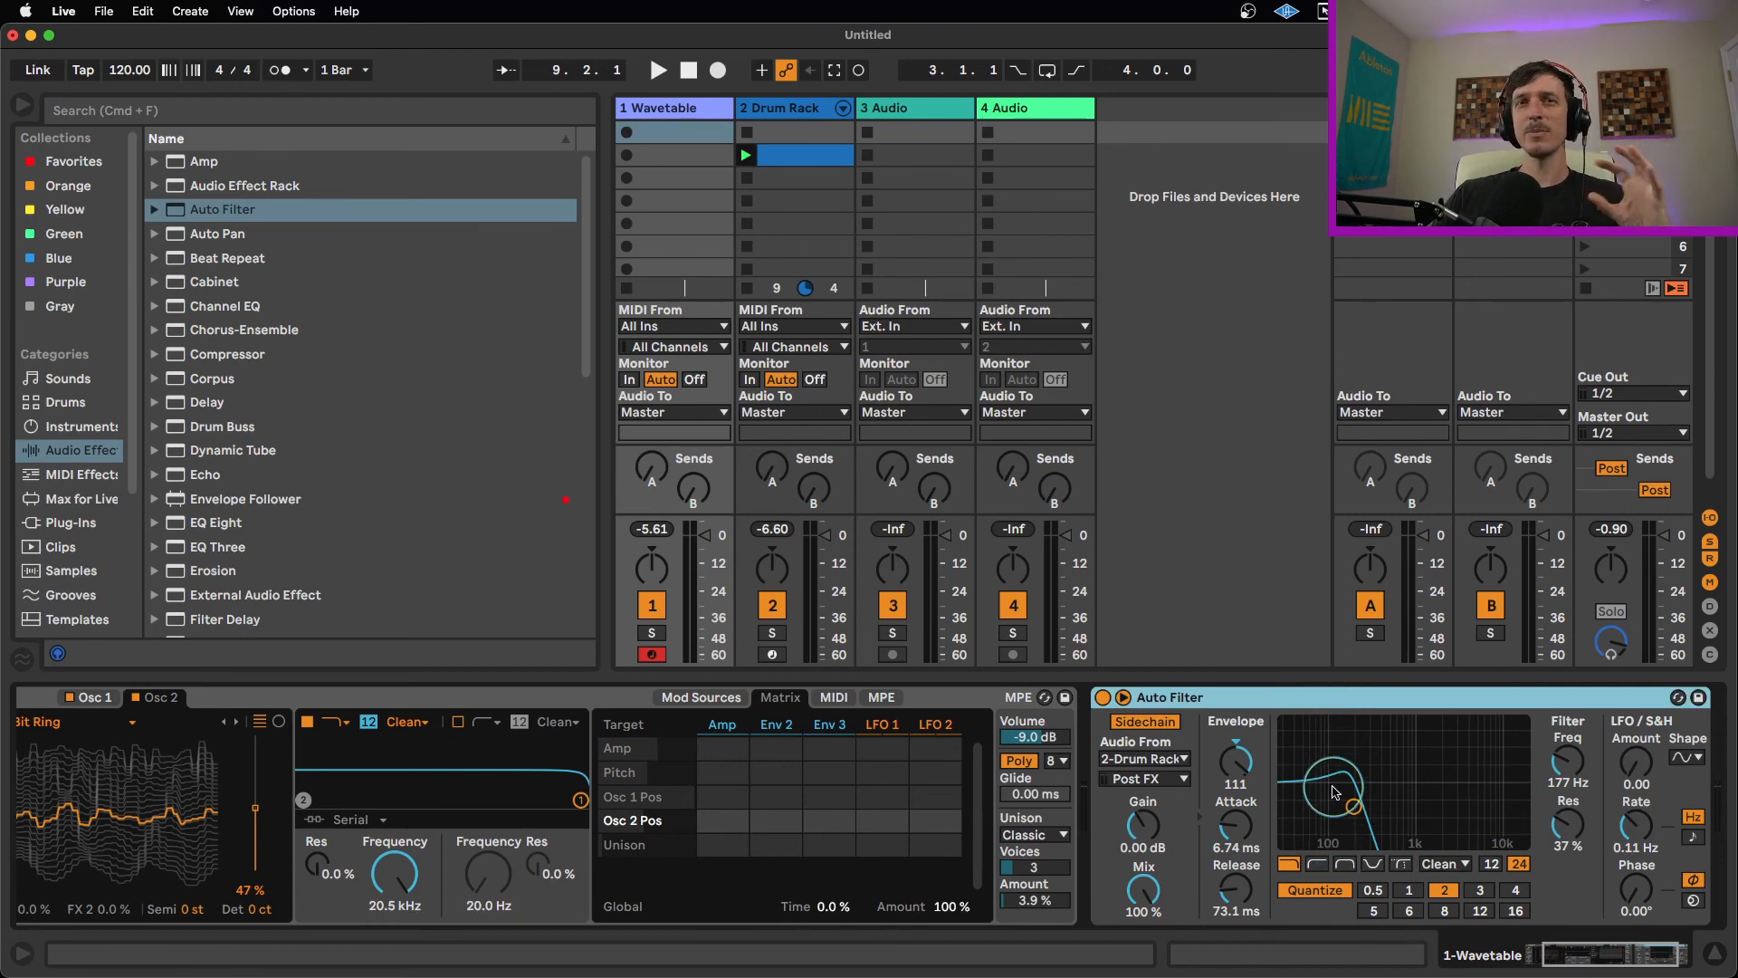
pyautogui.moveTo(1353, 806); pyautogui.dragTo(1383, 804)
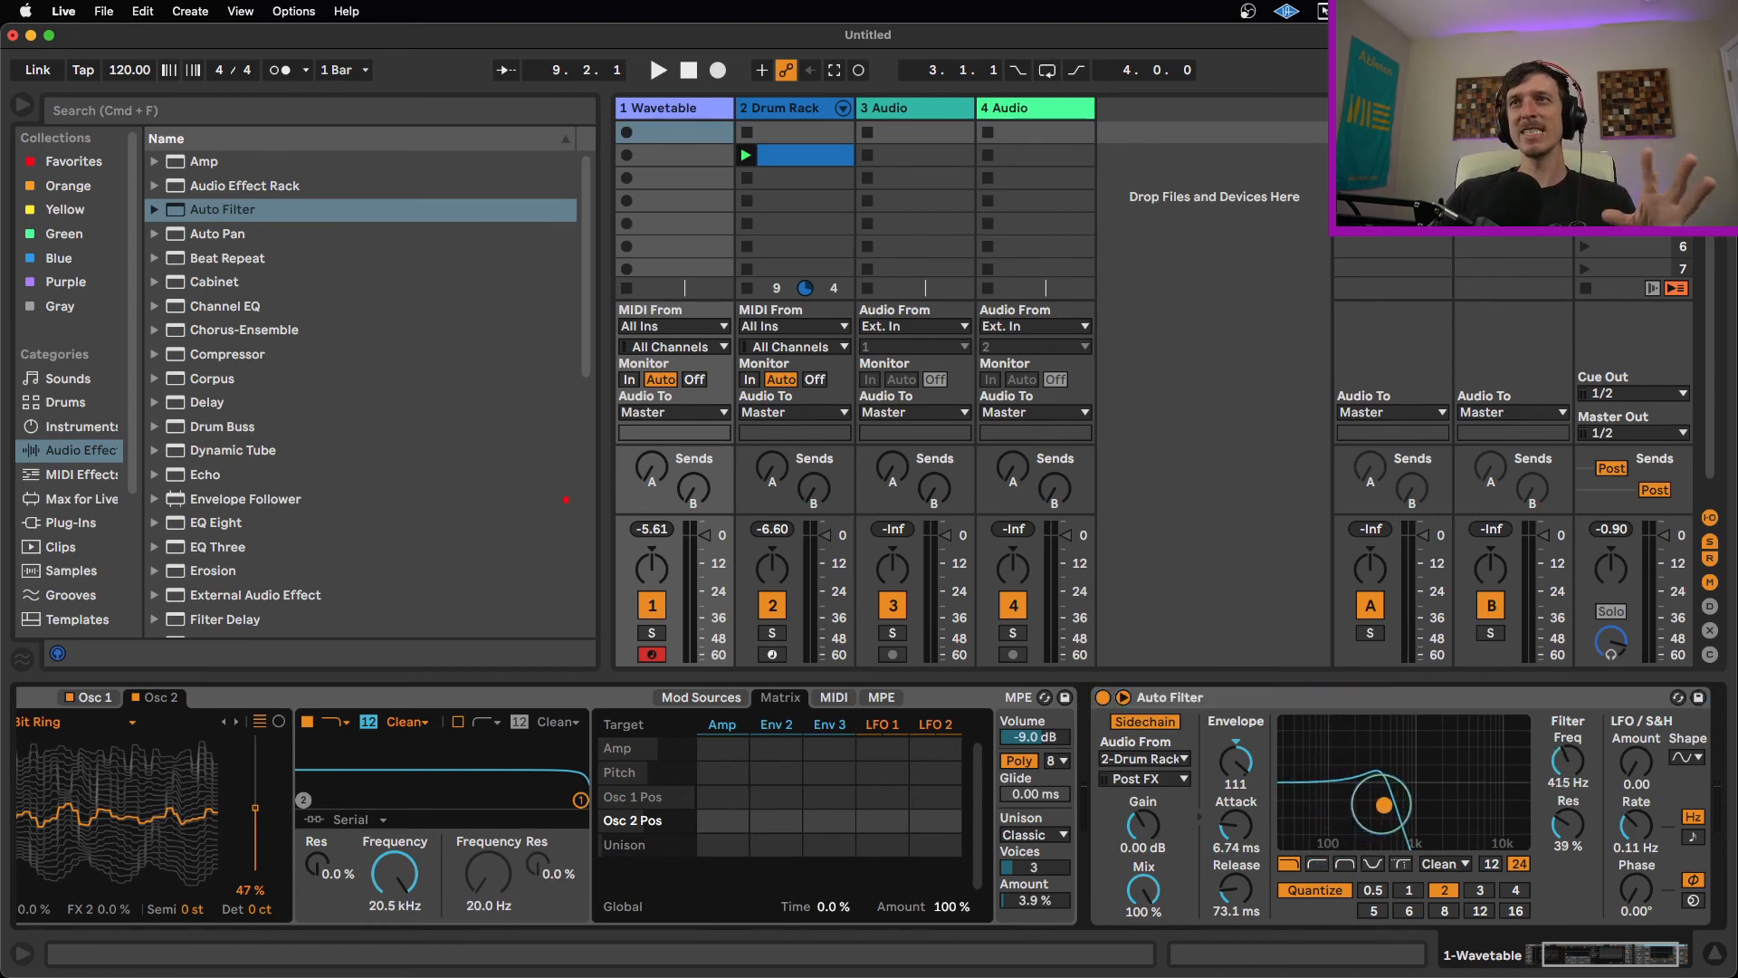